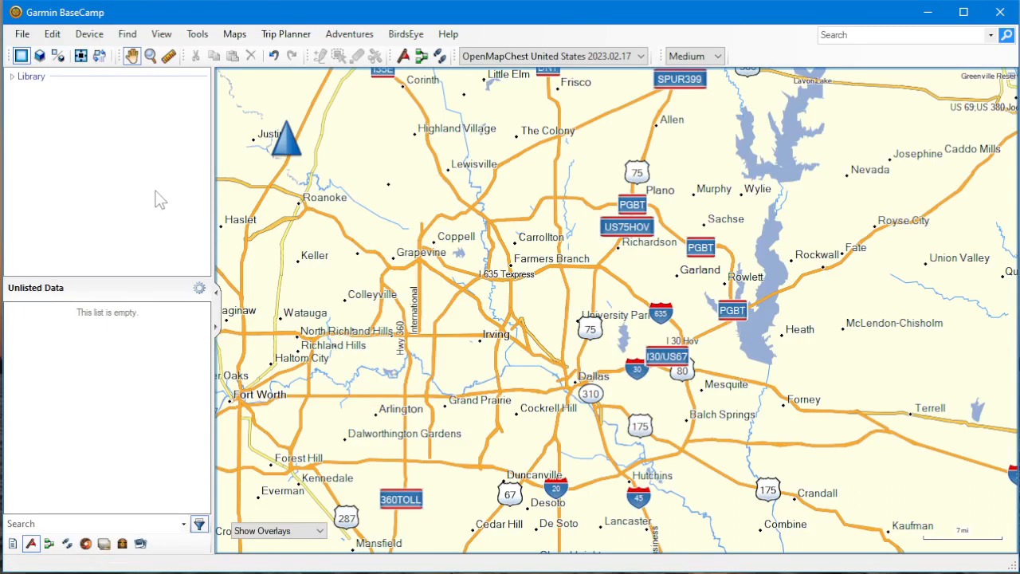
Step: Check BaseCamp's version information, then open OpenMapChest's United States map page in Edge
left_click(447, 33)
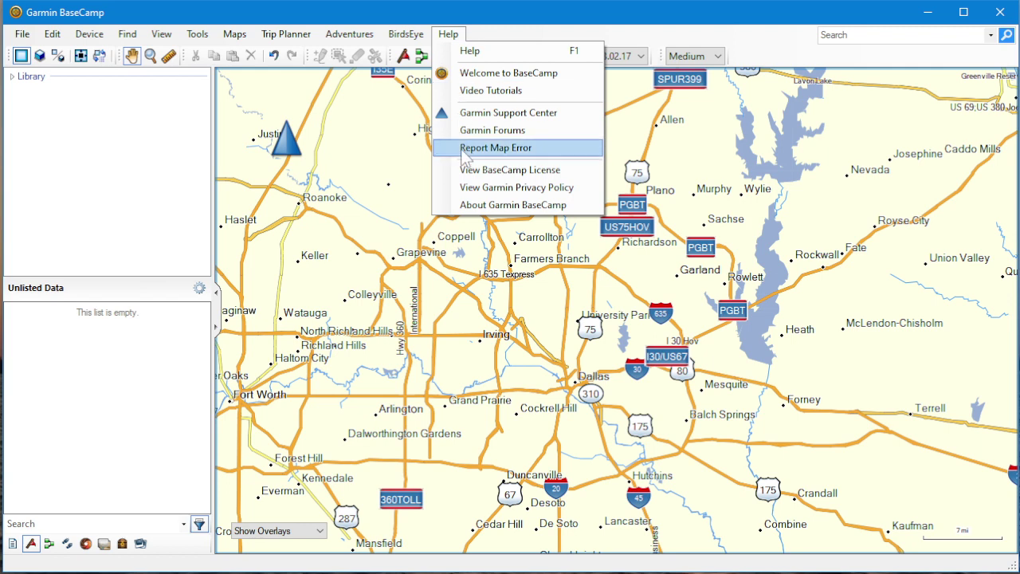
left_click(465, 206)
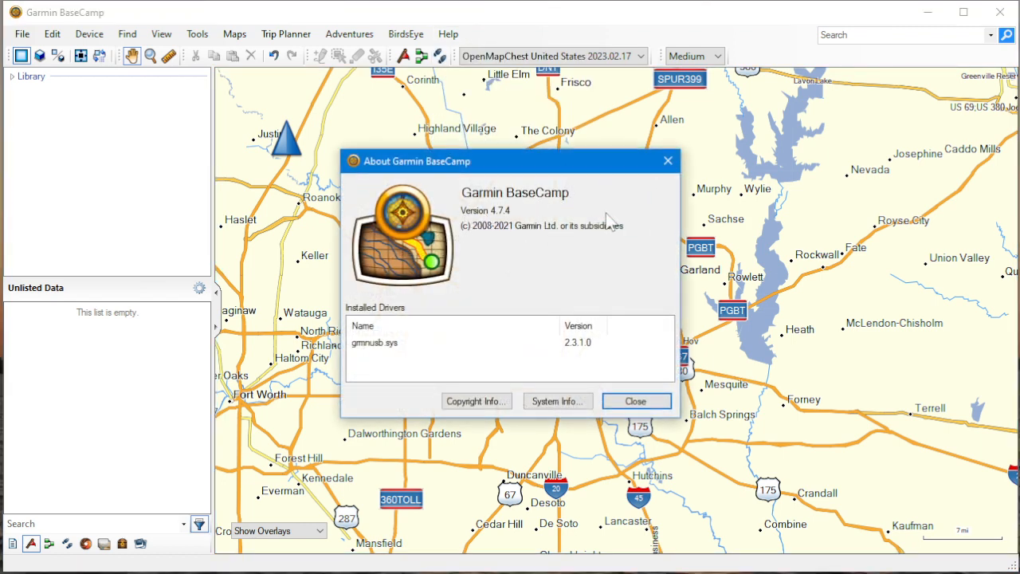
left_click(668, 163)
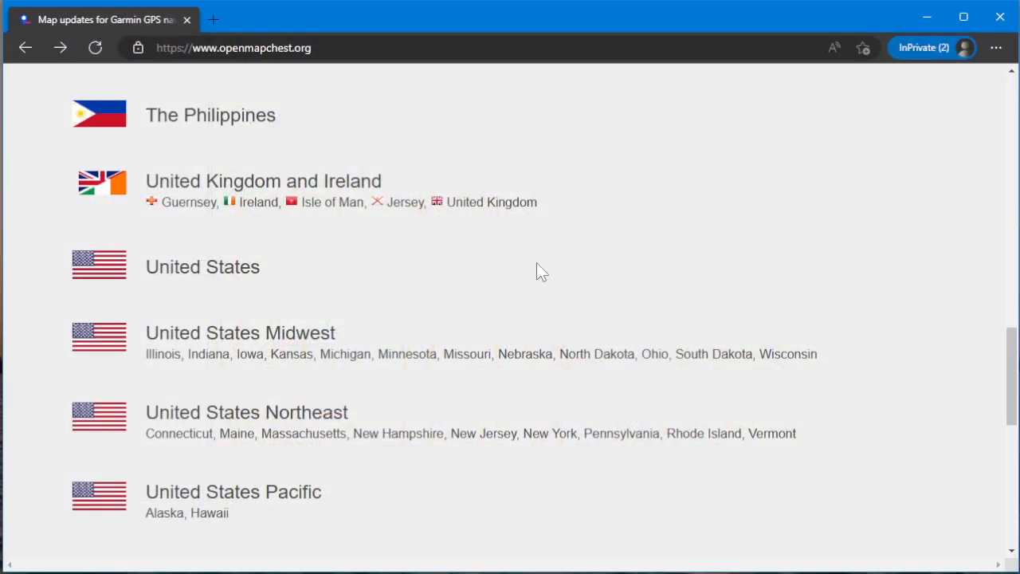
scroll(529, 282, "up", 8)
scroll(529, 288, "up", 8)
scroll(528, 288, "up", 4)
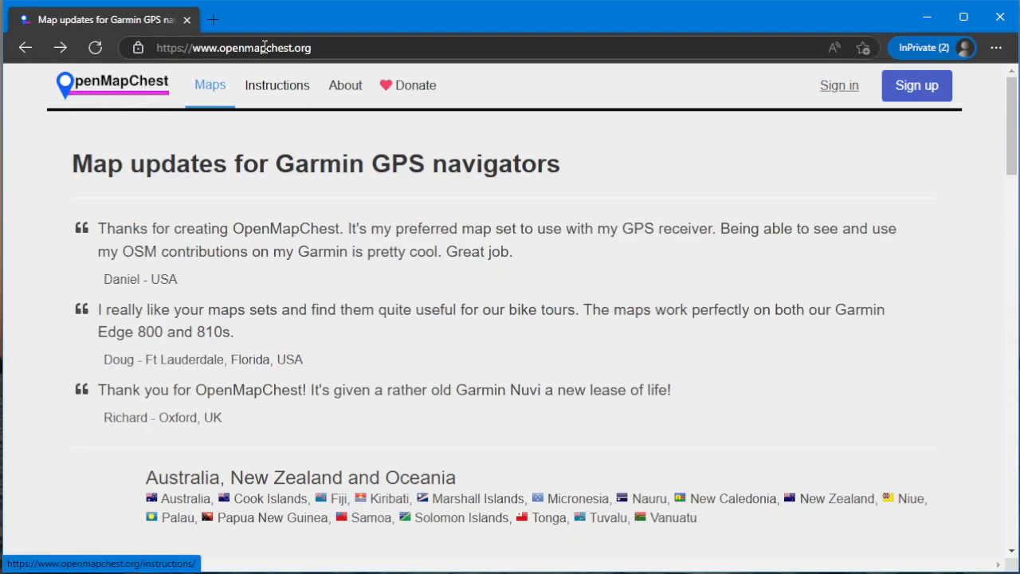
scroll(171, 160, "down", 6)
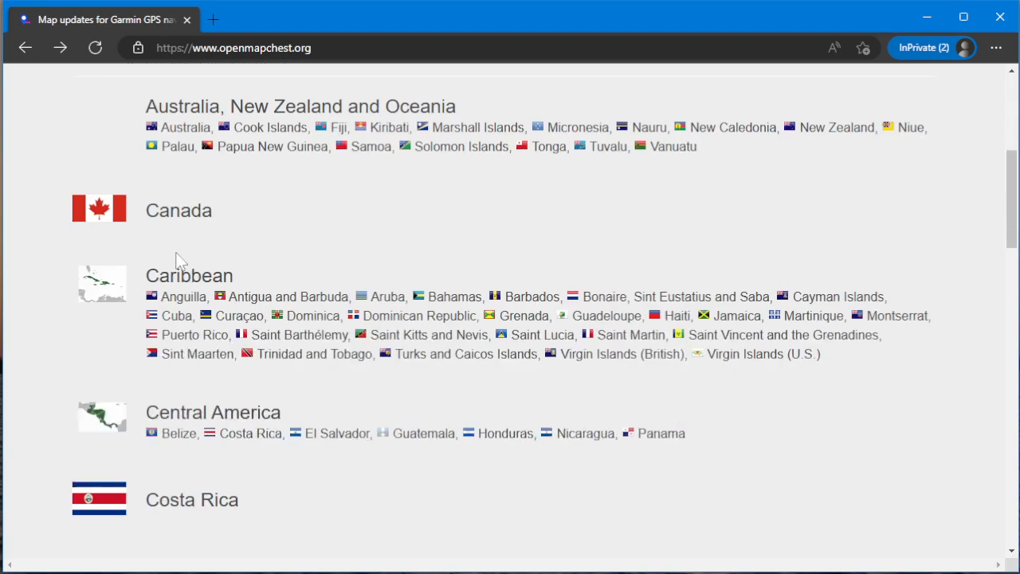
scroll(199, 286, "down", 5)
scroll(211, 297, "down", 5)
scroll(223, 351, "down", 1)
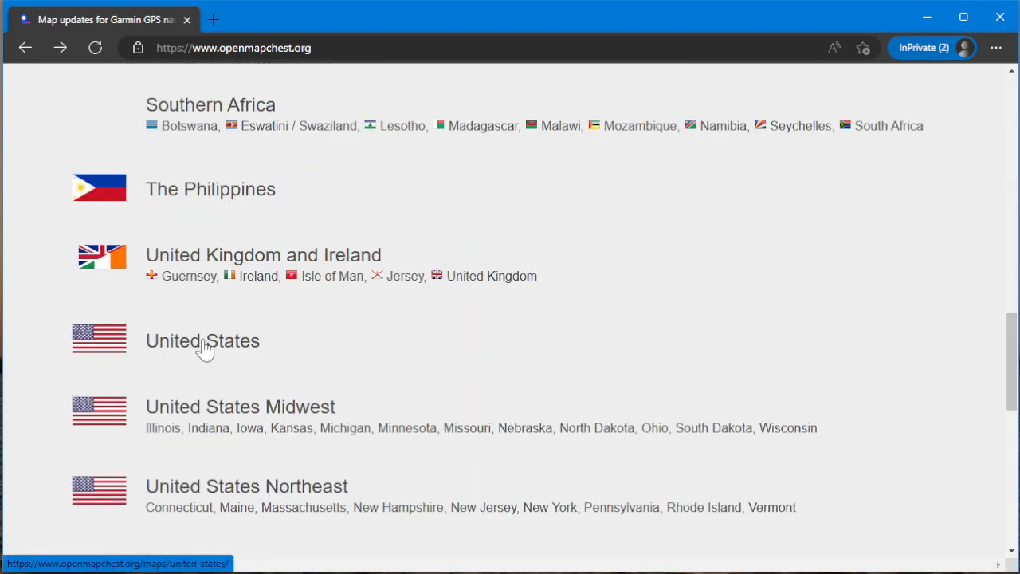
left_click(205, 344)
scroll(239, 383, "down", 1)
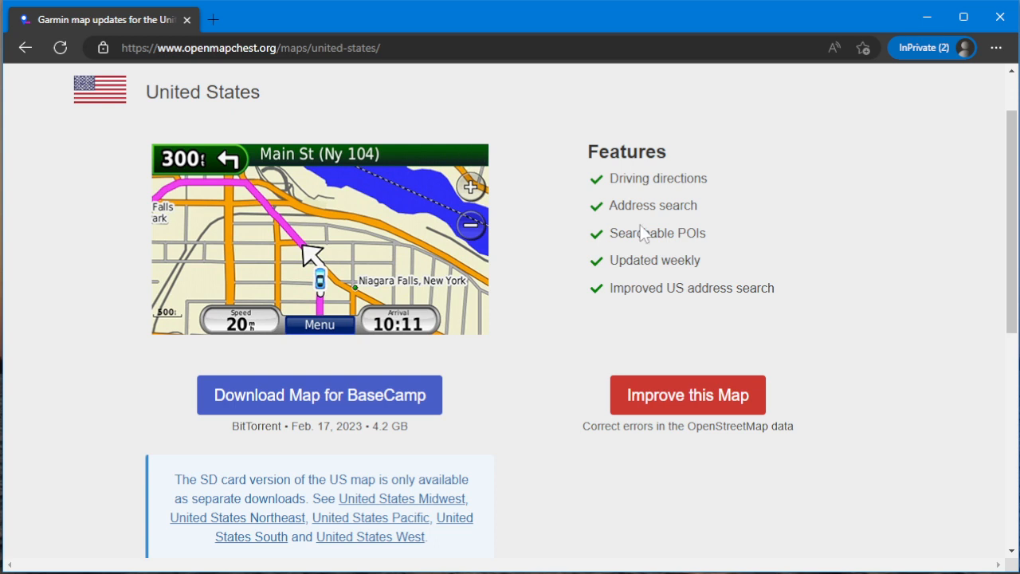
mouse_move(320, 239)
left_click(927, 17)
left_click(552, 56)
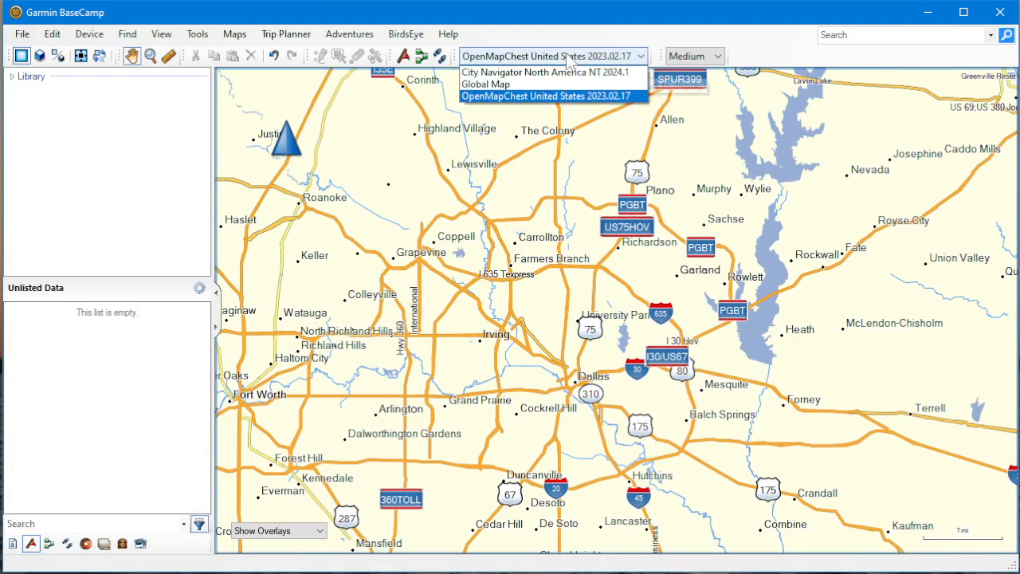
left_click(546, 74)
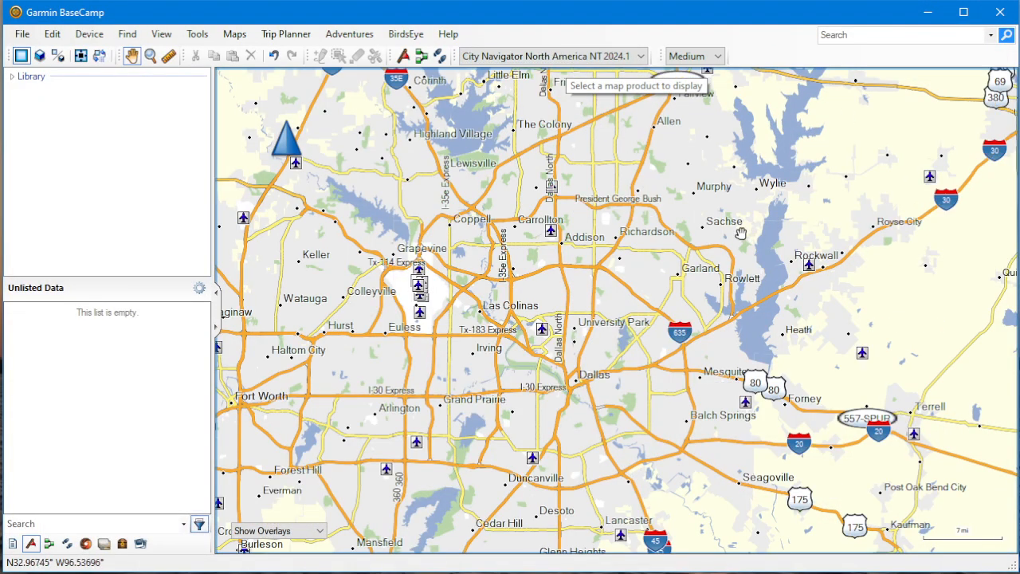
left_click(552, 56)
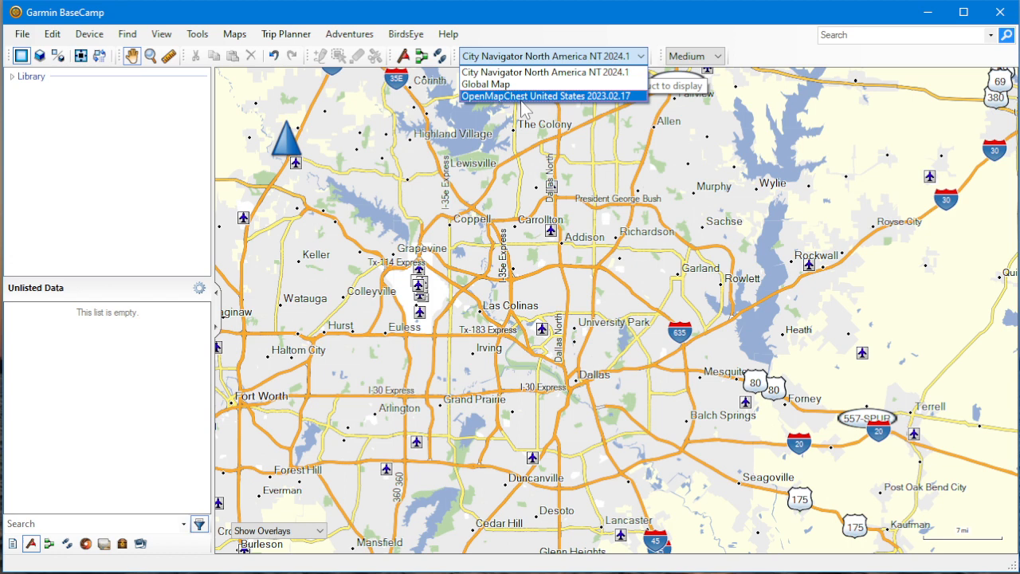
left_click(526, 96)
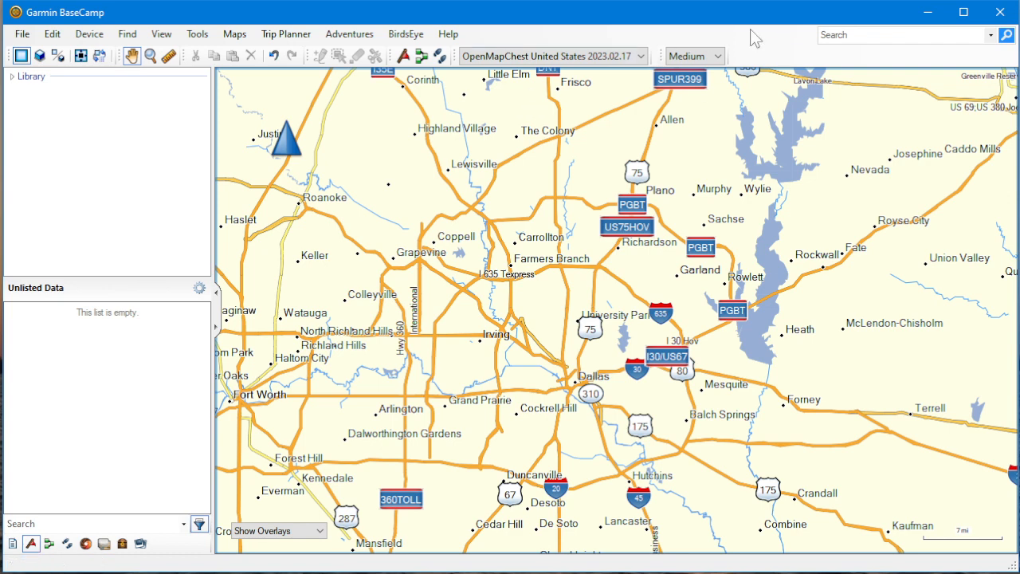
Step: Run the search, toggle the Points of Interest filter, then limit to Addresses and bring up the advanced address form
left_click(1006, 35)
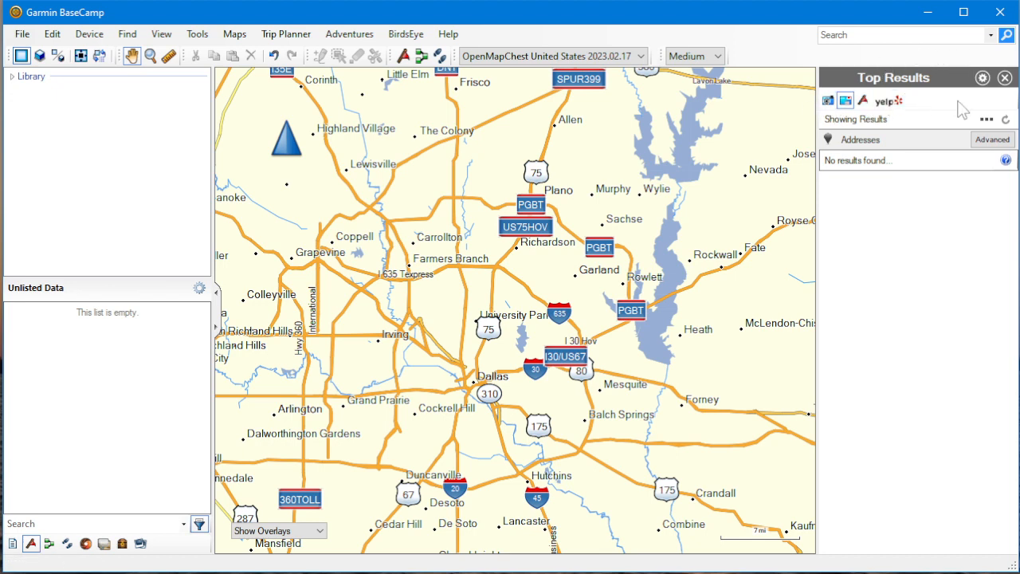
left_click(829, 101)
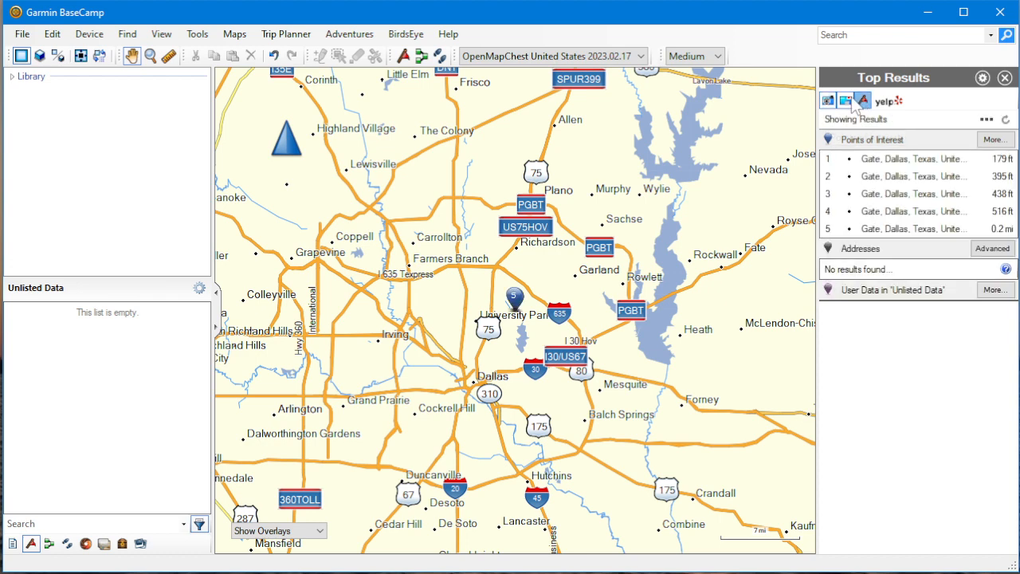
left_click(863, 100)
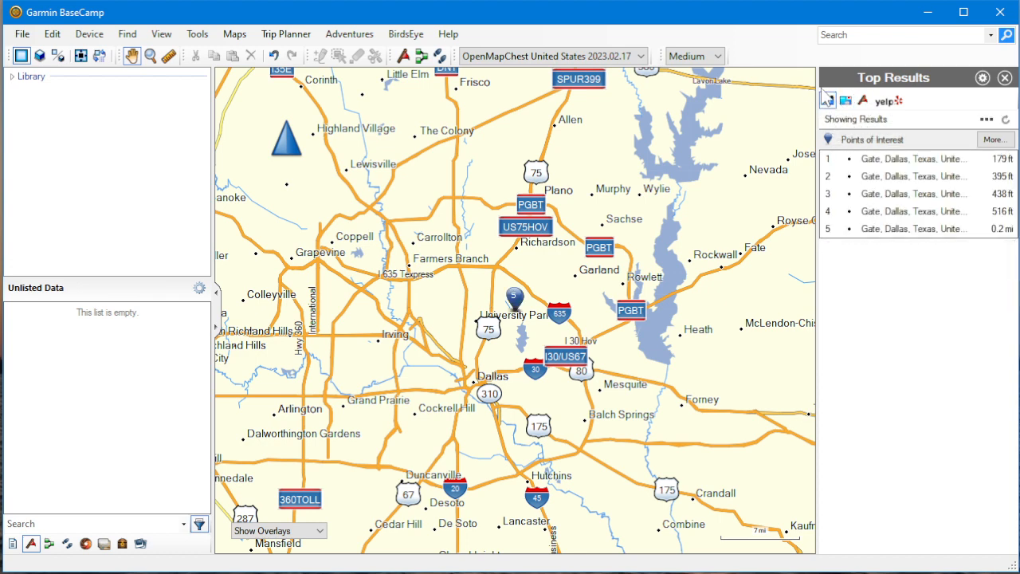
left_click(829, 100)
left_click(829, 100)
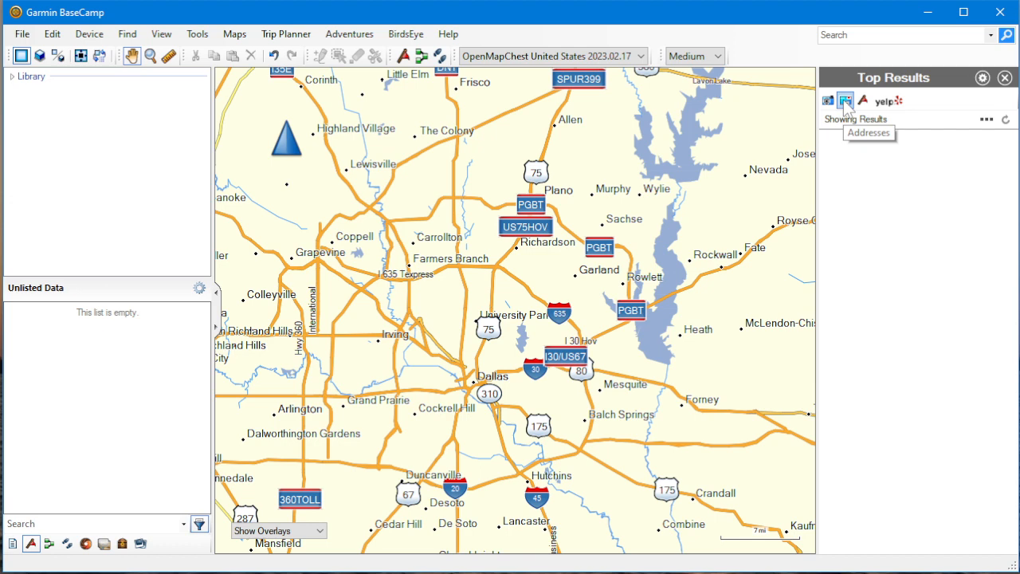
left_click(846, 100)
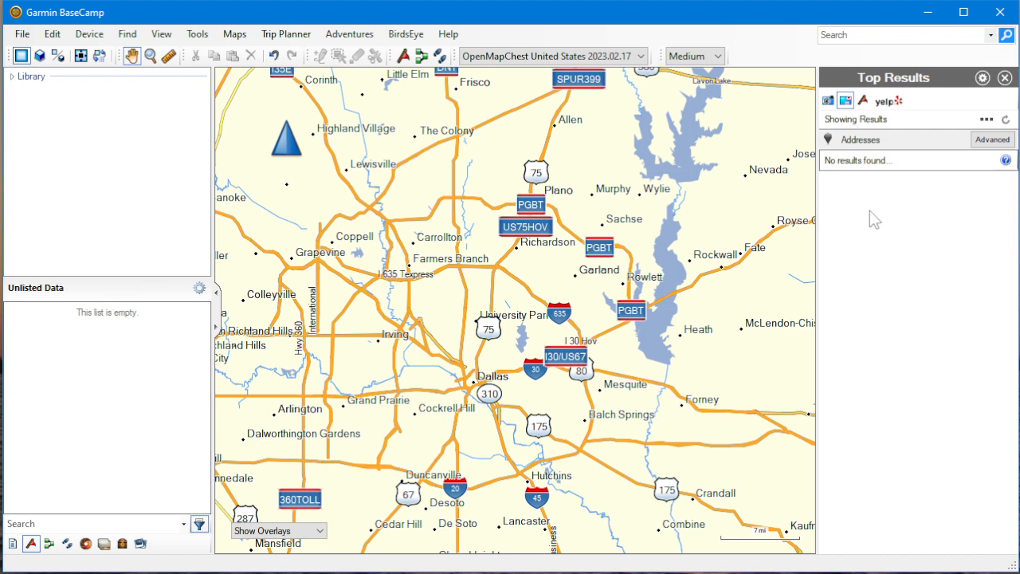
left_click(991, 139)
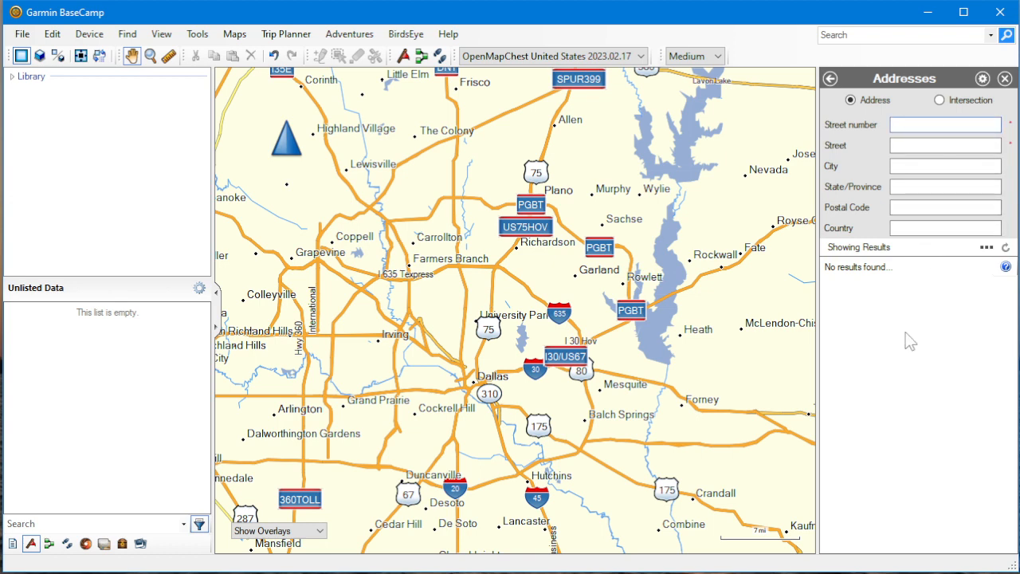
type("3201")
Step: Search the address form for street number 3201, street Eldorado, city McKinney, state Texas
key("Tab")
type("eldorado")
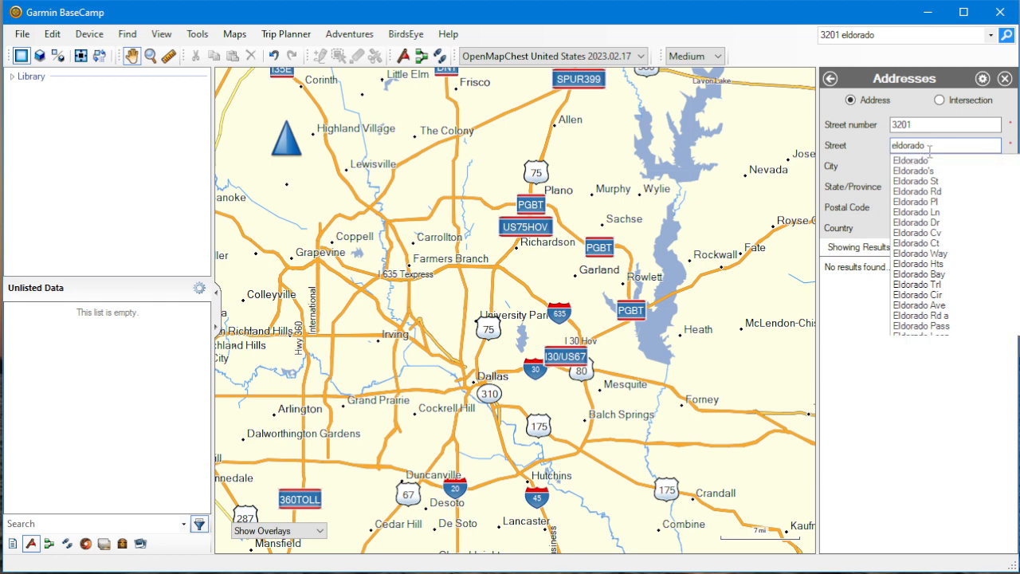
left_click(921, 166)
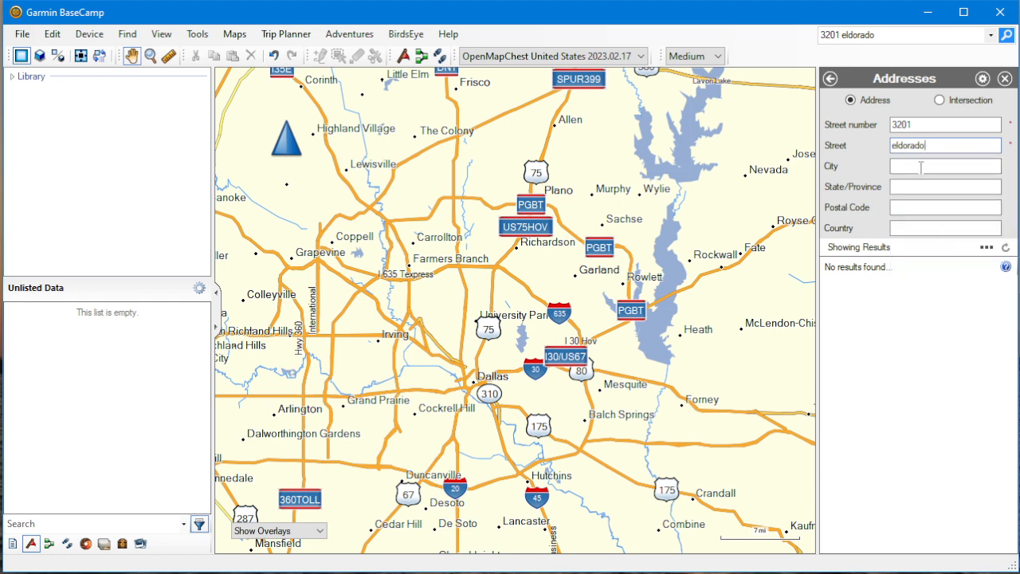
left_click(921, 165)
type("ckinney")
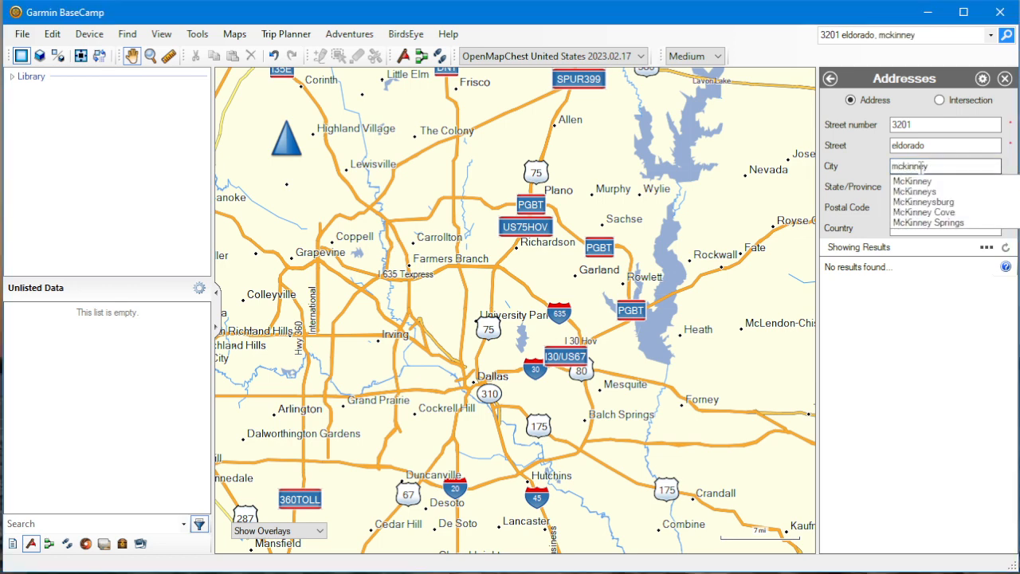
key("Tab")
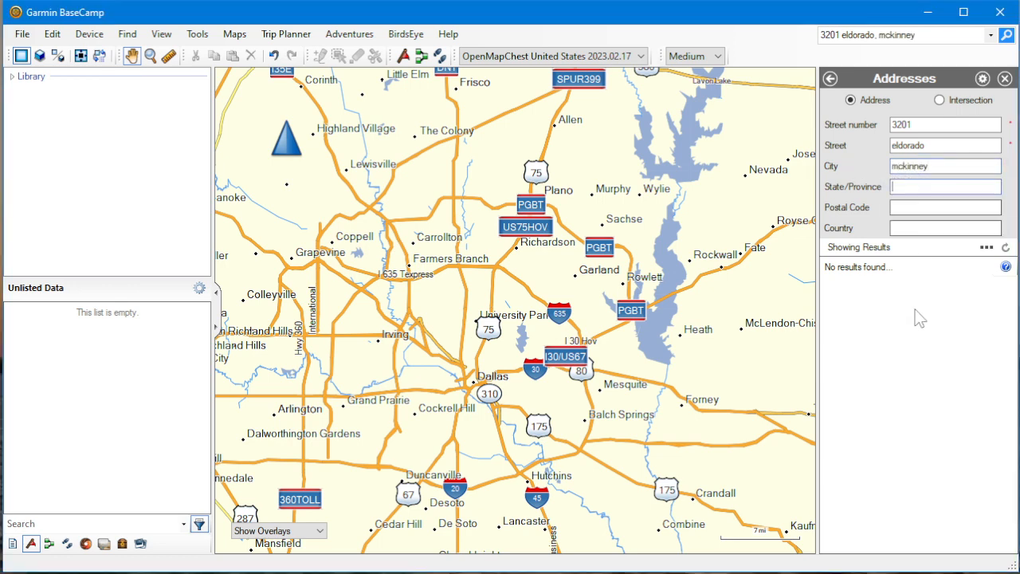
type("tex")
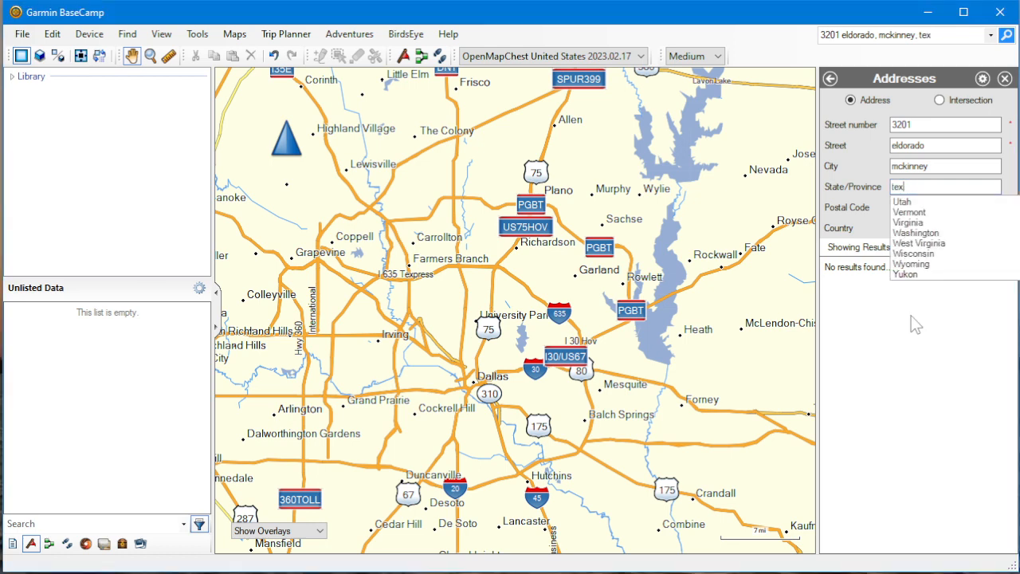
type("cas")
left_click(874, 279)
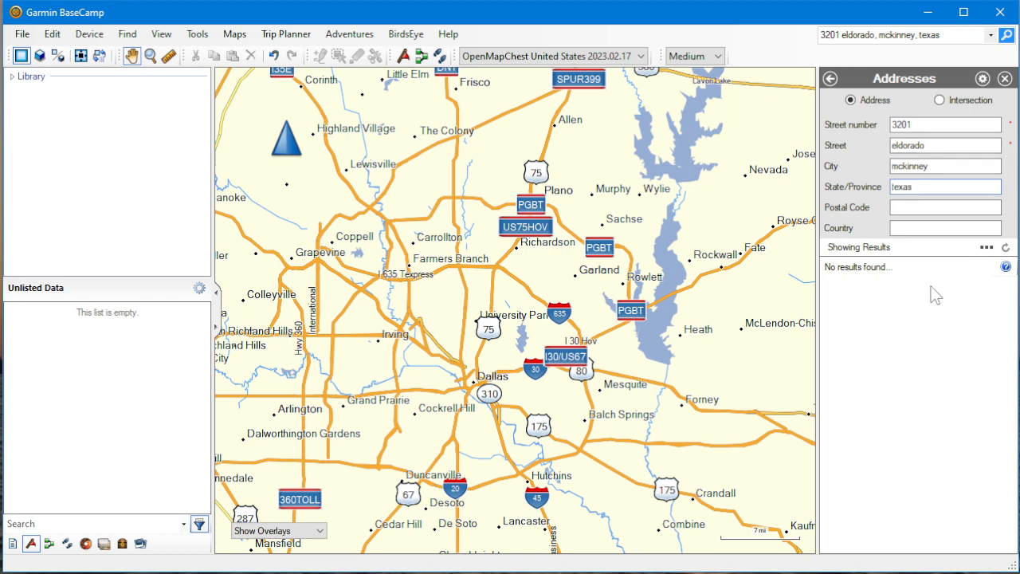
key("Return")
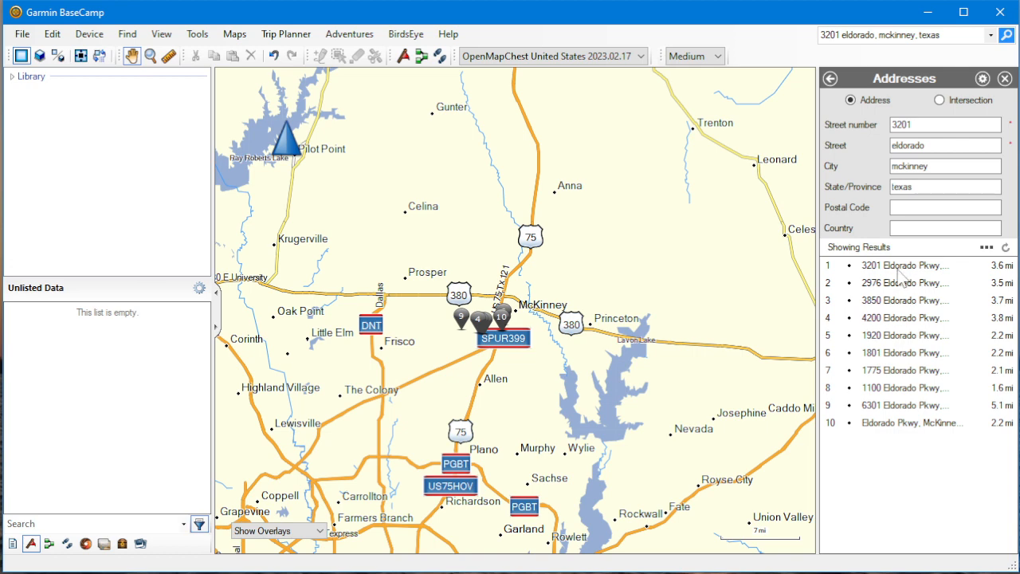
Step: View the 3201 Eldorado Pkwy result's details up close, then check and dismiss the Dunkin' shop's details
left_click(905, 266)
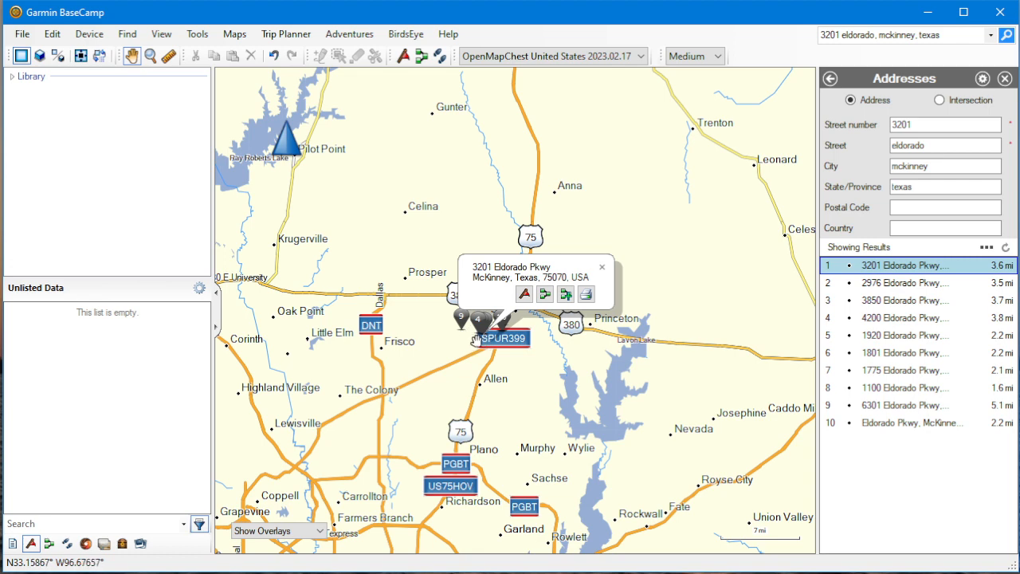
scroll(470, 344, "up", 1)
scroll(474, 334, "up", 1)
scroll(478, 341, "up", 1)
scroll(488, 319, "up", 1)
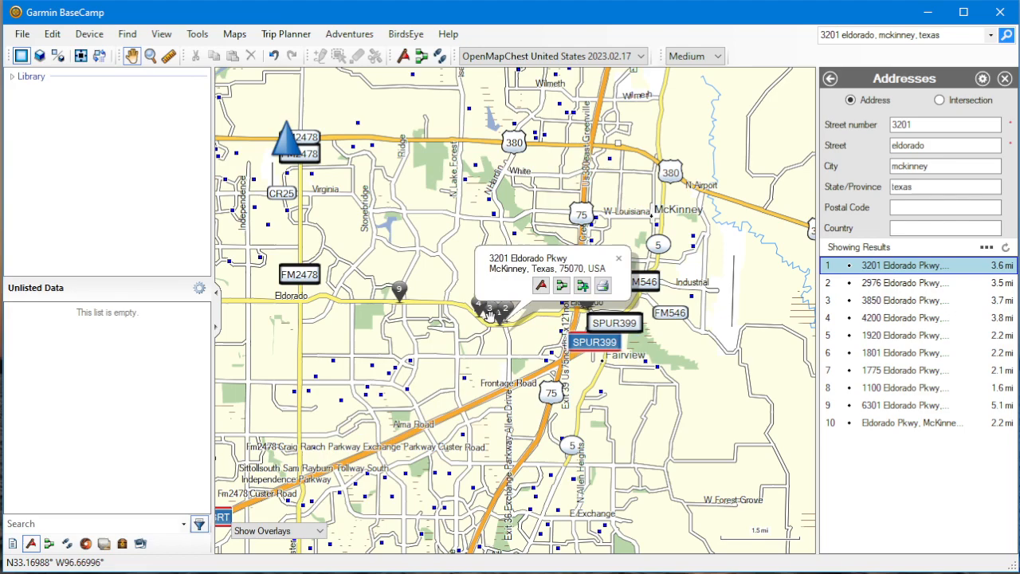
scroll(489, 319, "up", 2)
scroll(510, 335, "up", 1)
scroll(510, 334, "up", 2)
scroll(494, 325, "up", 1)
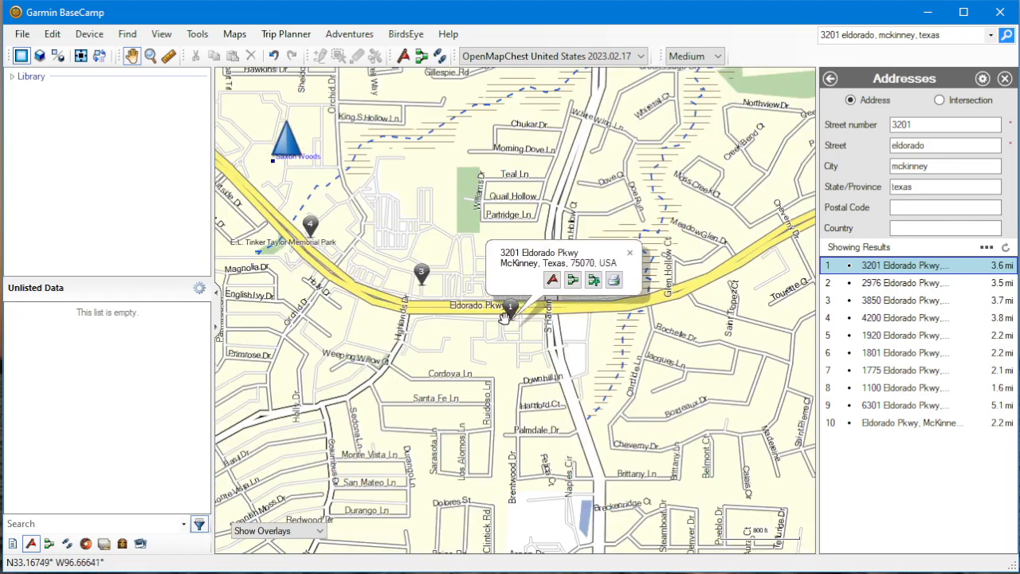
scroll(502, 329, "up", 2)
scroll(517, 331, "up", 1)
scroll(532, 334, "up", 2)
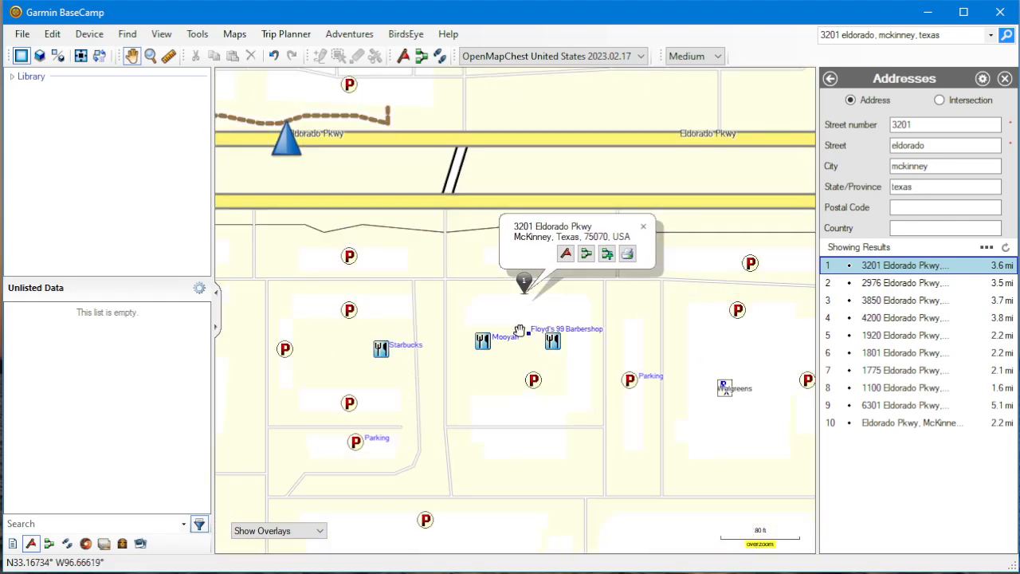
left_click_drag(504, 312, 505, 343)
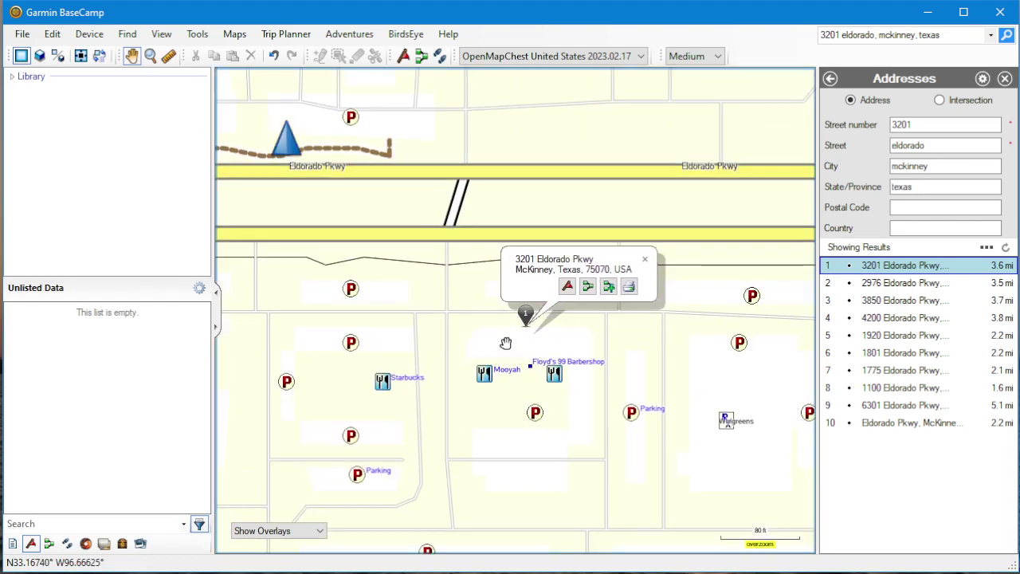
left_click(644, 259)
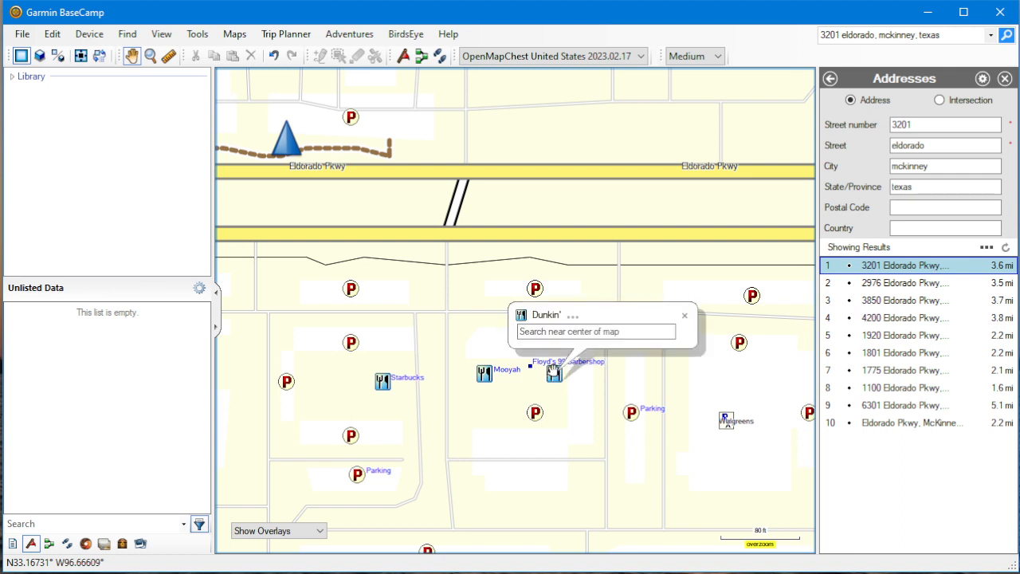
left_click(554, 372)
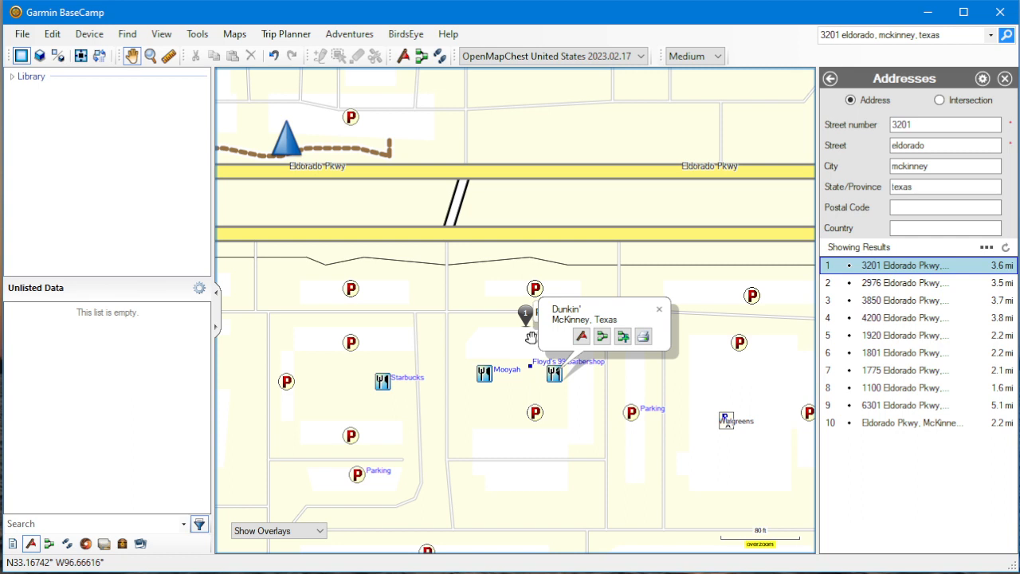
left_click(659, 309)
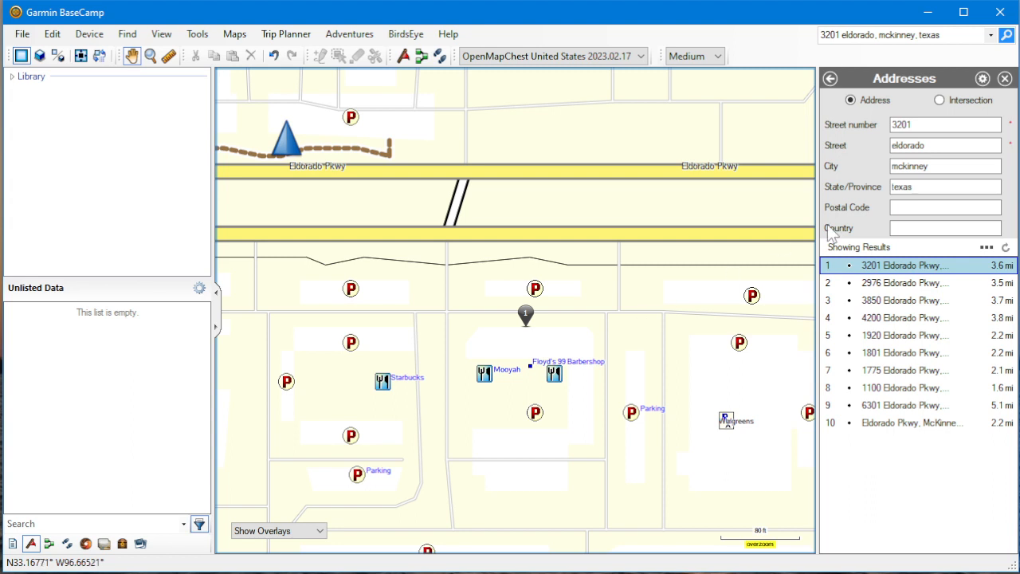
Step: Go back to Top Results and switch the filter from Addresses to Points of Interest
left_click(830, 79)
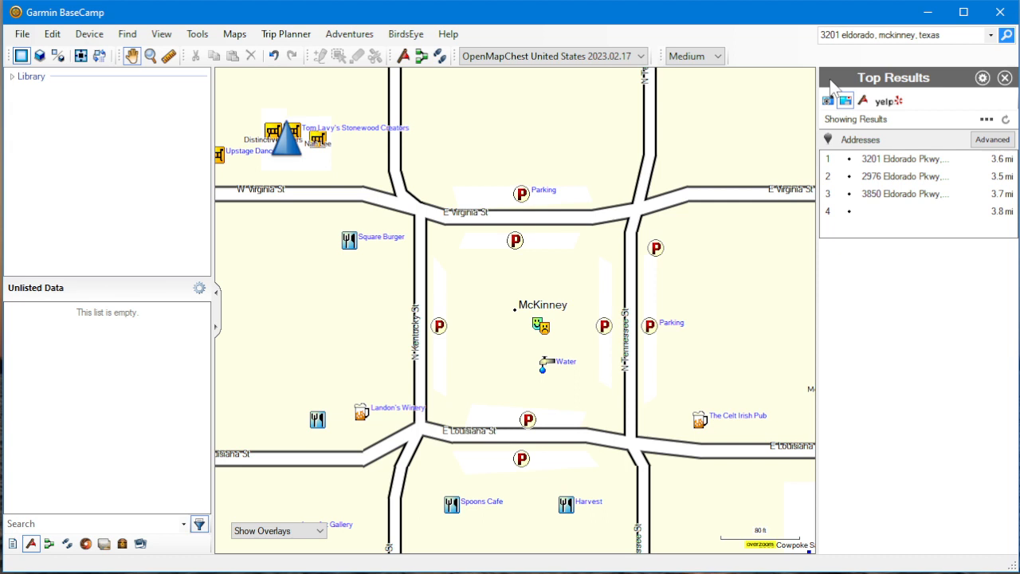
left_click(845, 100)
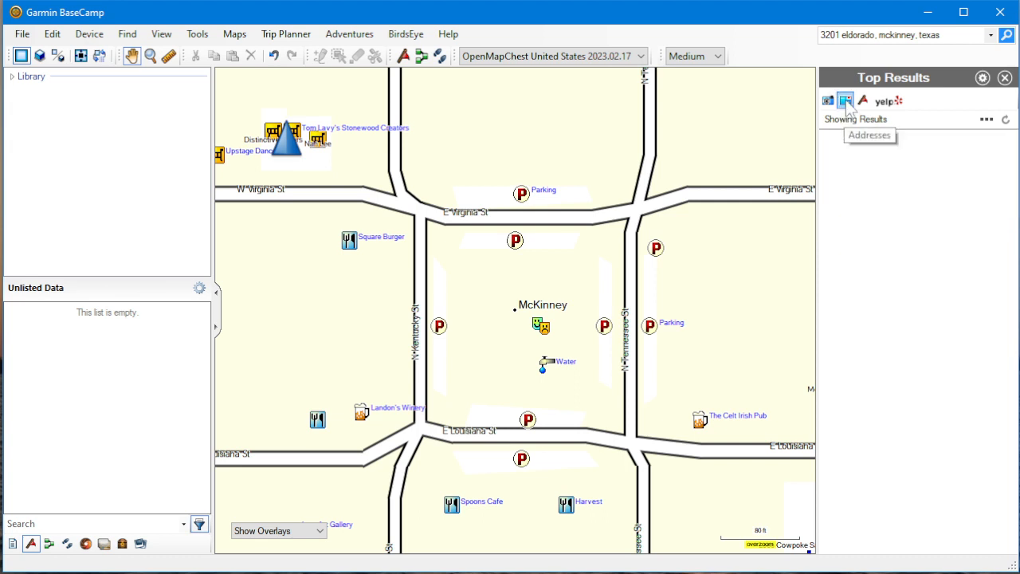
left_click(829, 101)
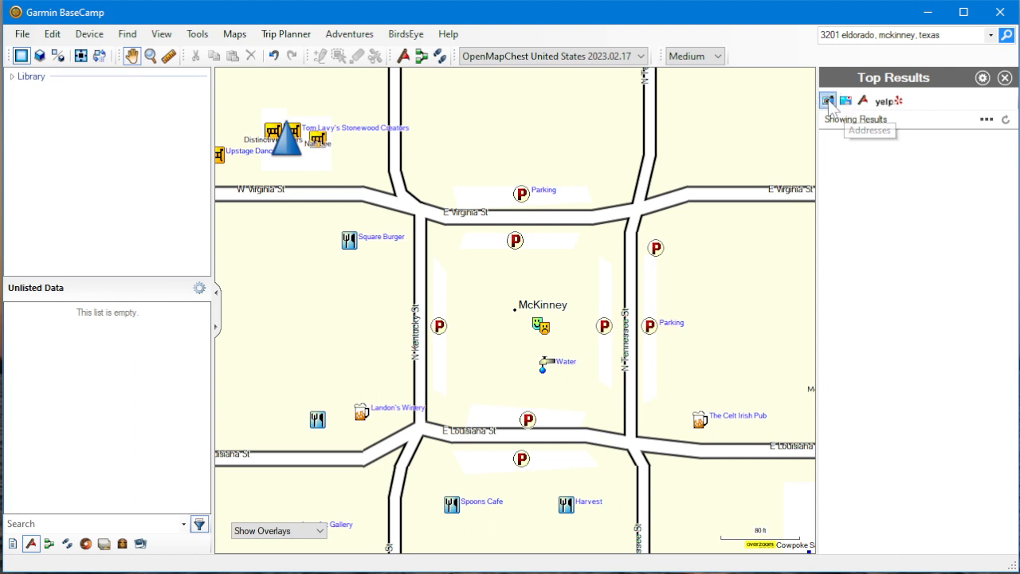
left_click(829, 102)
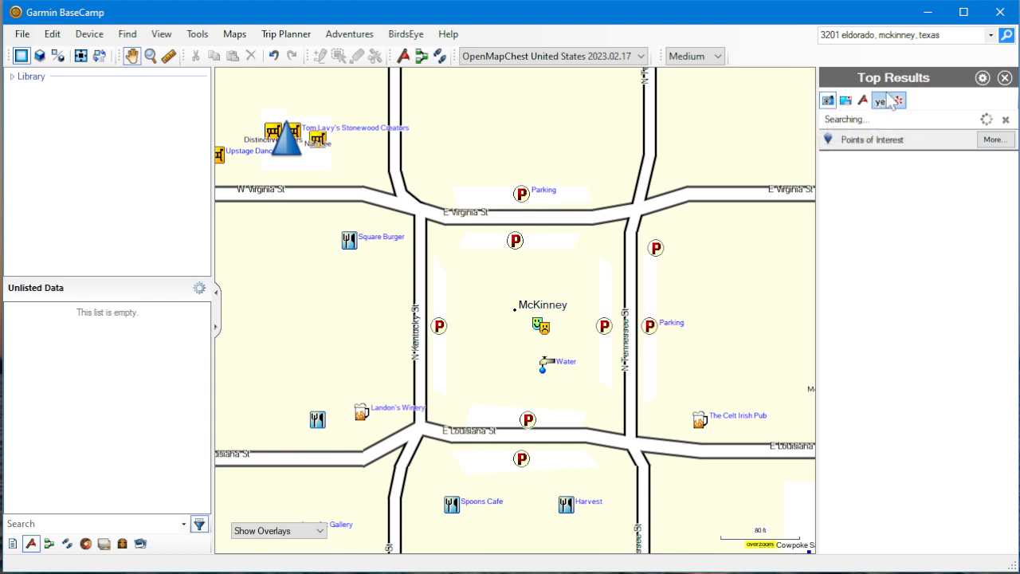
Step: Search for H-E-B and show the Frisco store at 4800 Main St on the map, then dismiss its balloon
triple_click(897, 35)
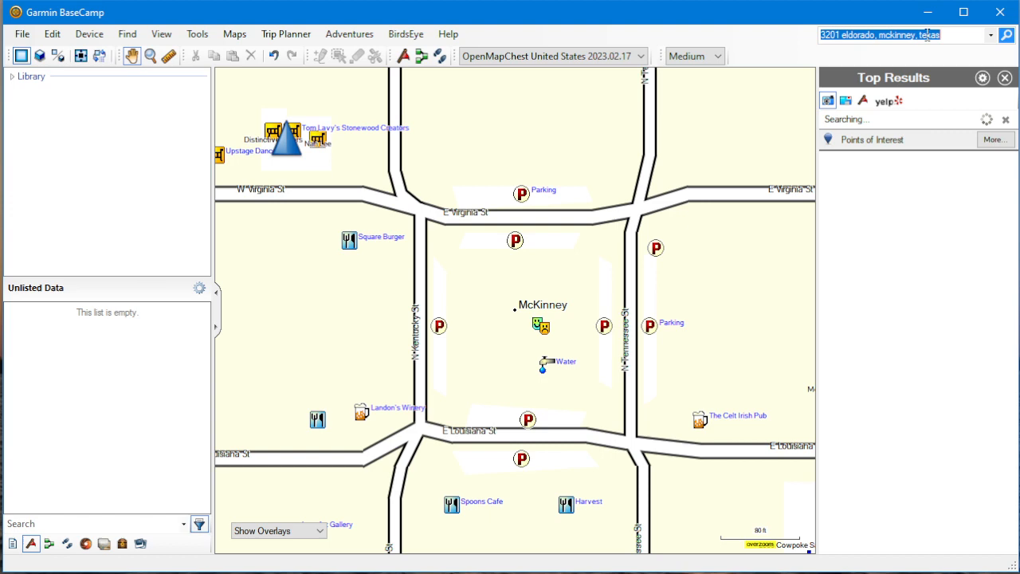
type("H-E-B")
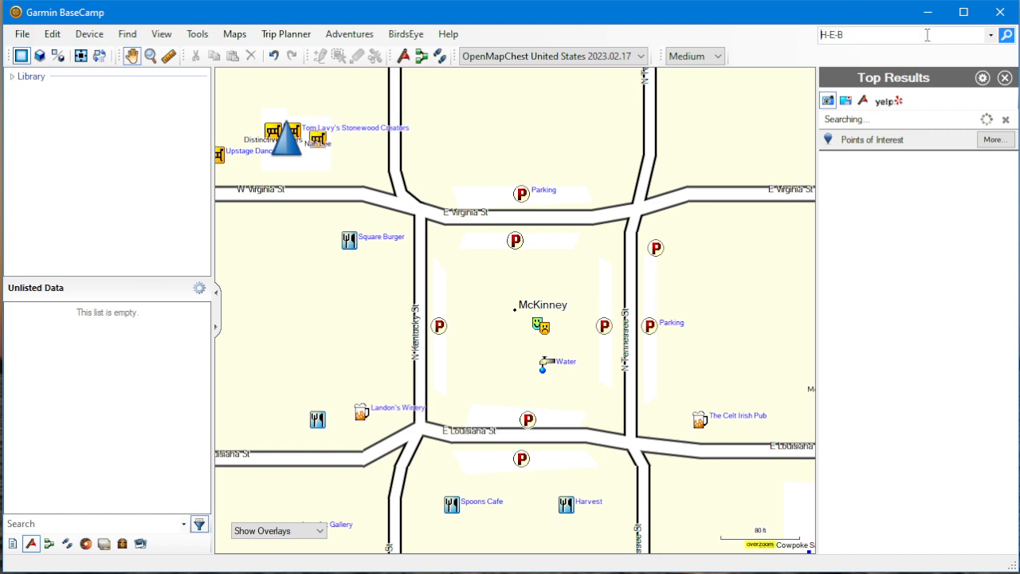
left_click(911, 176)
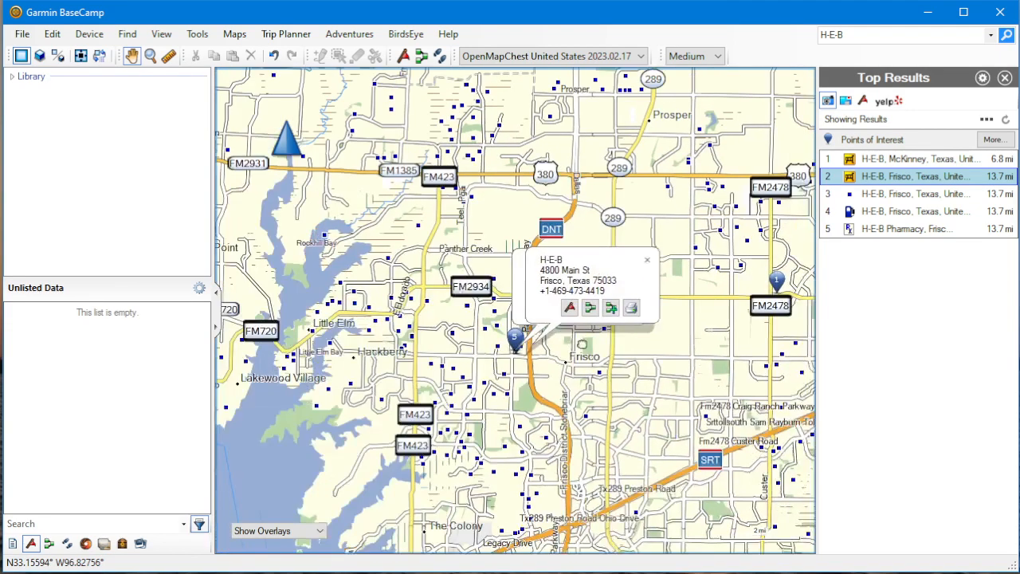
scroll(582, 344, "up", 2)
scroll(573, 346, "up", 2)
scroll(567, 347, "up", 2)
scroll(562, 347, "up", 2)
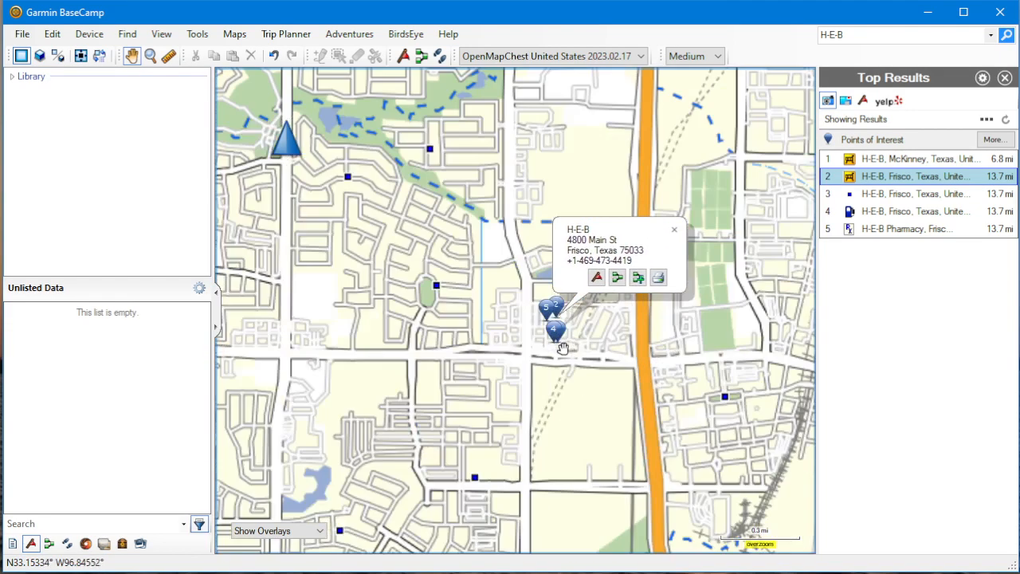
scroll(562, 347, "up", 2)
scroll(557, 334, "up", 2)
scroll(550, 307, "up", 2)
scroll(546, 271, "up", 1)
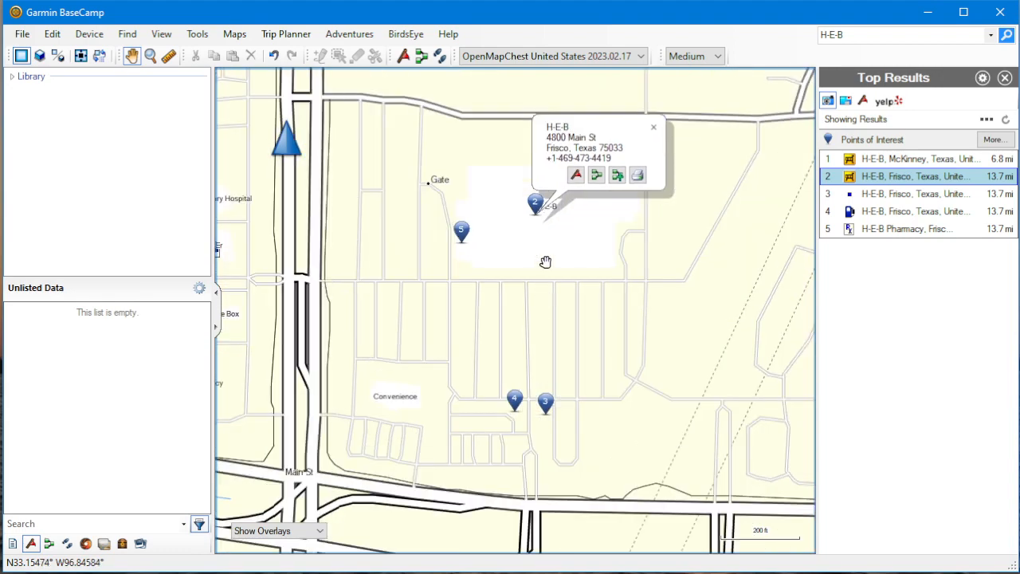
left_click_drag(544, 263, 545, 340)
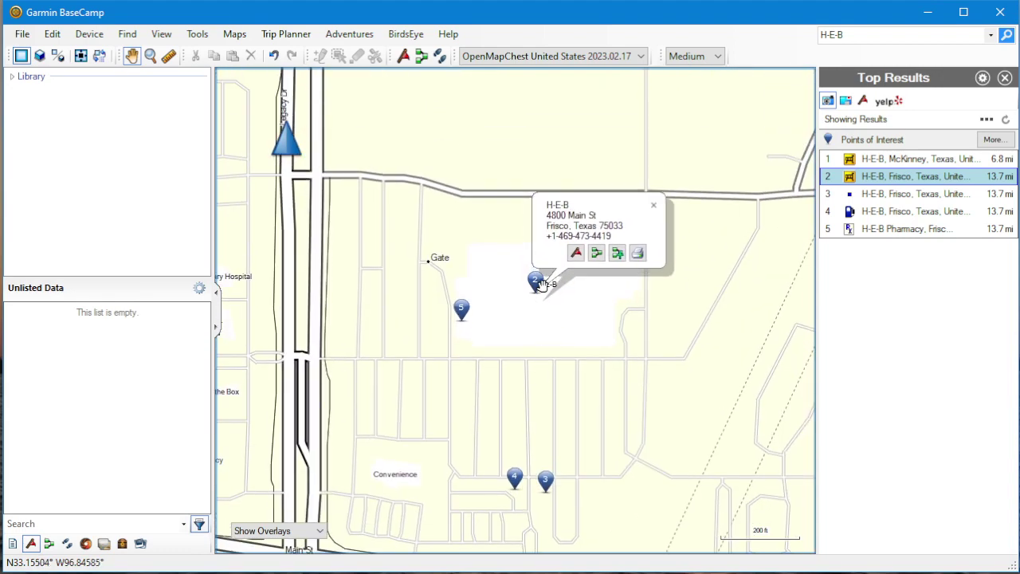
left_click(657, 202)
scroll(534, 287, "up", 2)
scroll(526, 318, "up", 2)
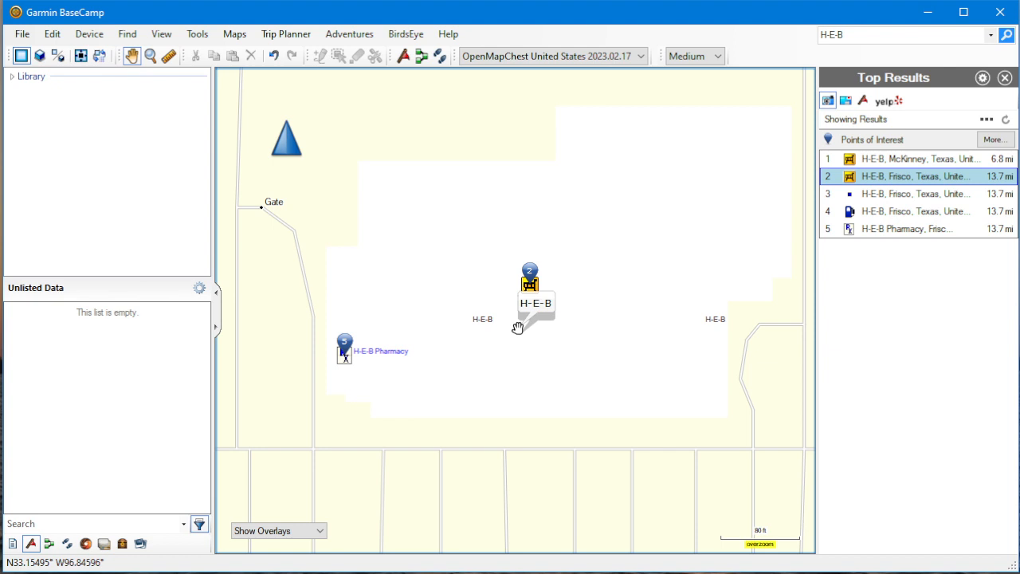
Step: Close the results panel, review the H-E-B store's 4800 Main St details, and centre the map on the store
left_click(1005, 78)
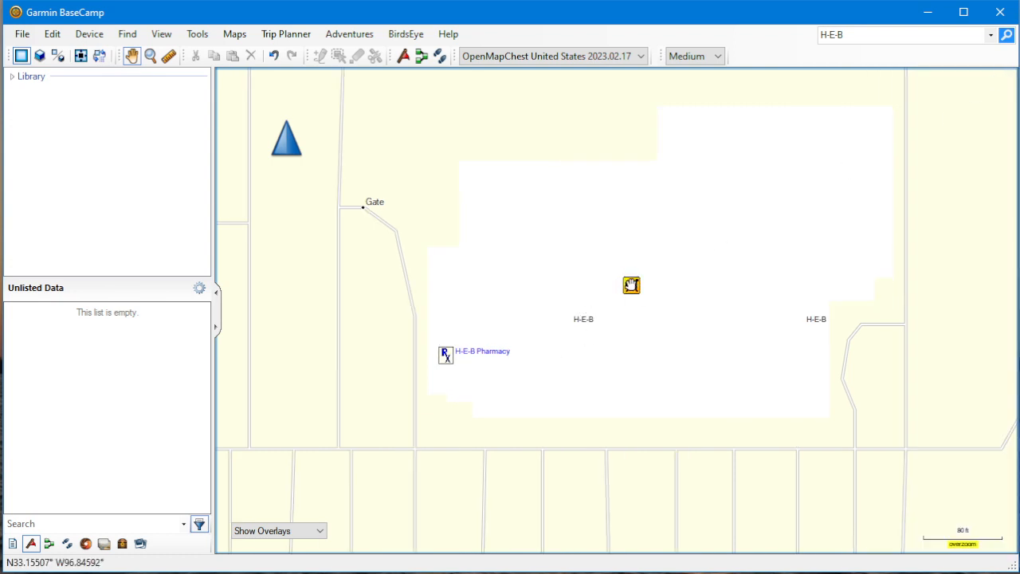
left_click(631, 285)
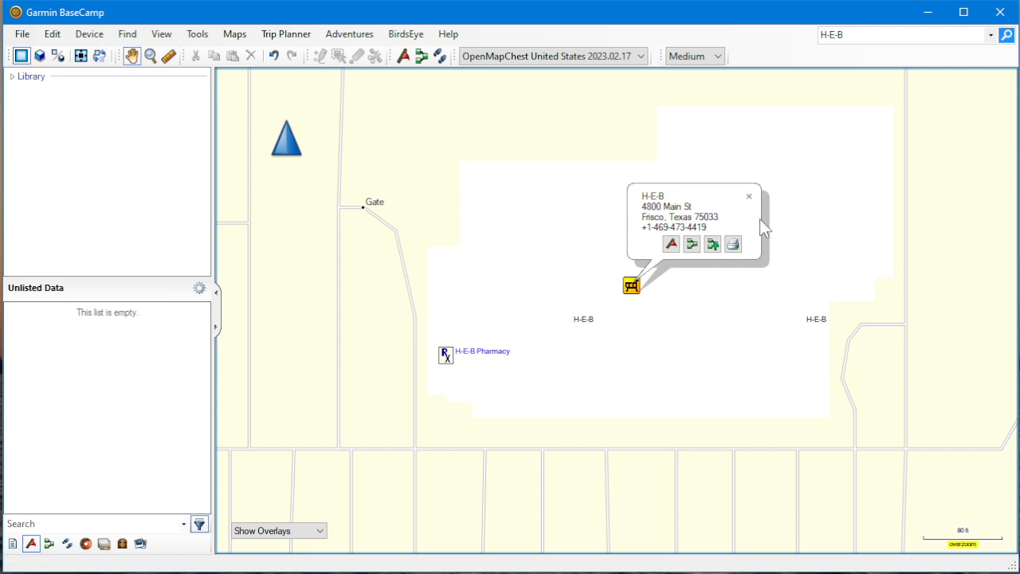
left_click(749, 196)
scroll(746, 195, "down", 1)
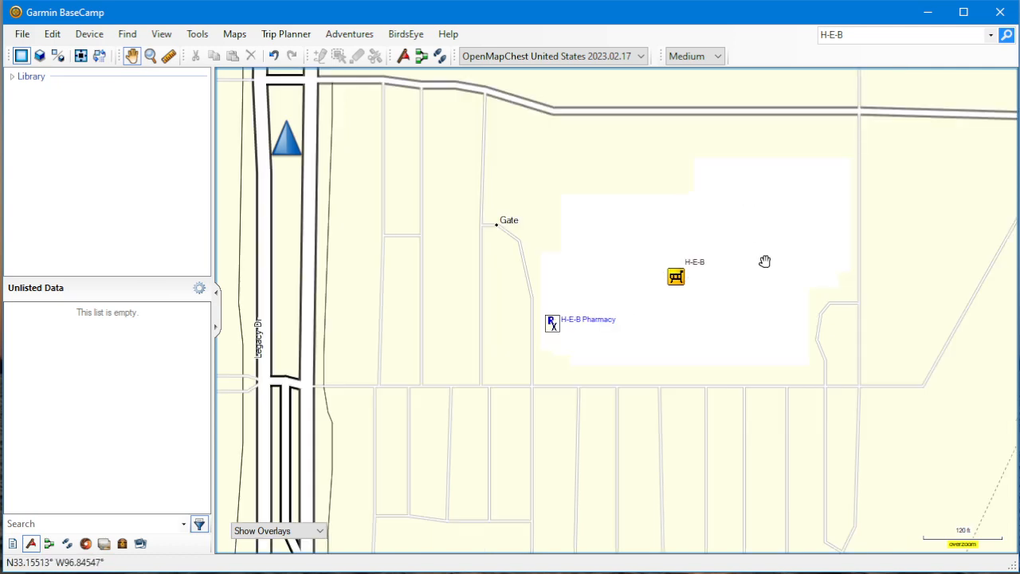
scroll(765, 255, "down", 1)
scroll(765, 247, "down", 1)
scroll(657, 311, "down", 1)
scroll(657, 311, "down", 2)
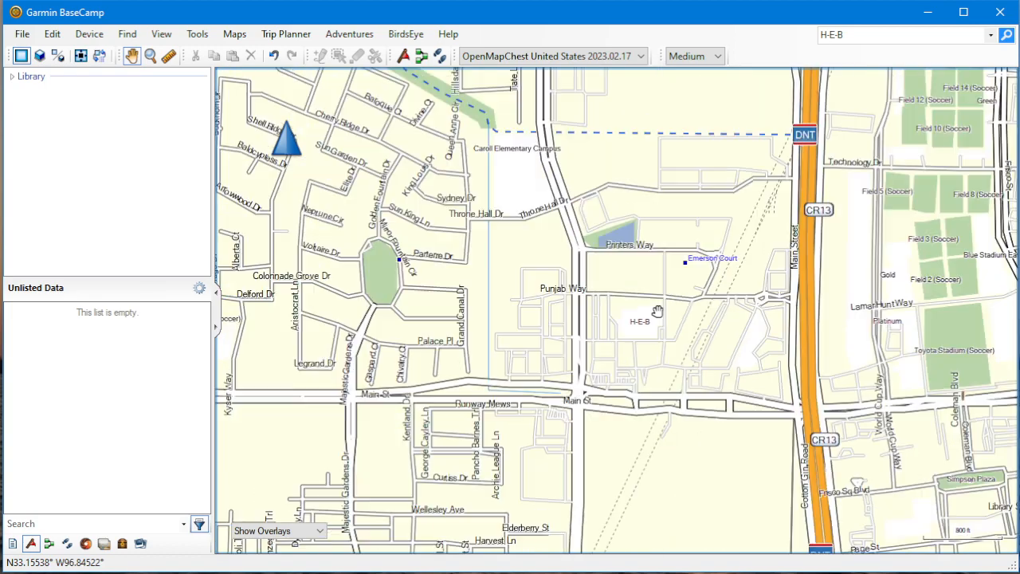
scroll(656, 311, "up", 3)
scroll(657, 311, "up", 3)
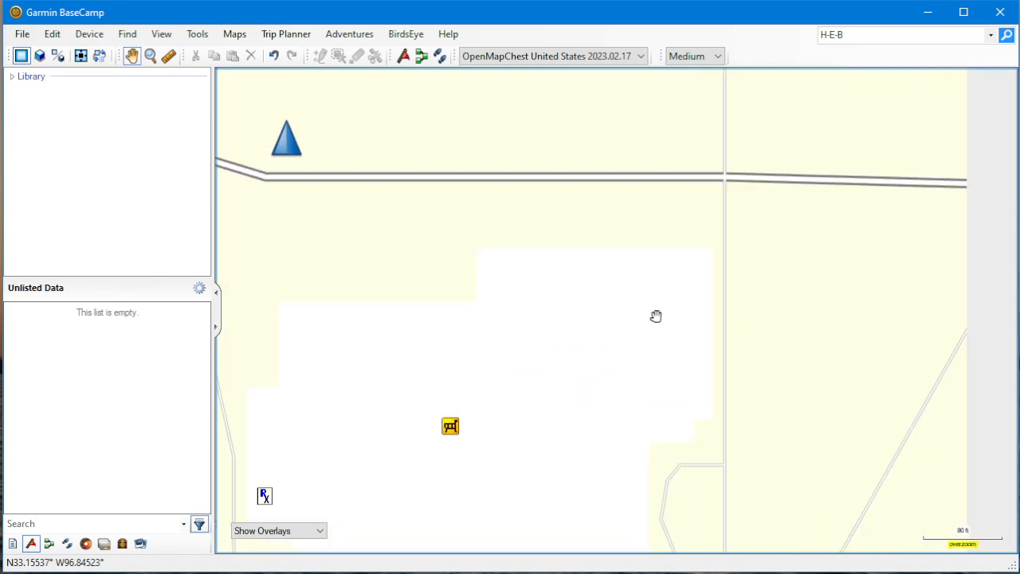
scroll(645, 314, "up", 1)
left_click_drag(510, 402, 683, 387)
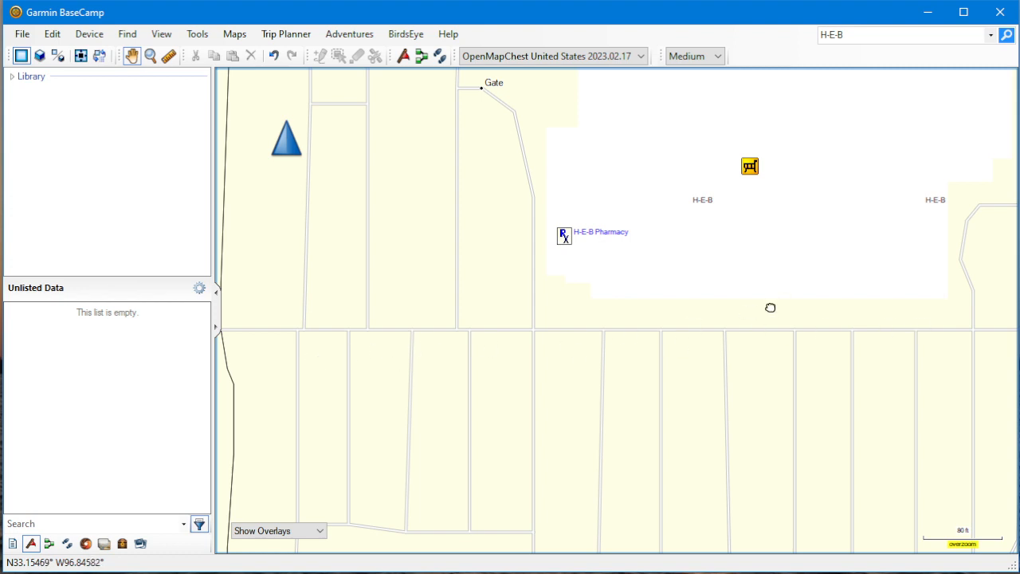
left_click_drag(769, 307, 578, 383)
Step: Compare the Frisco H-E-B area in City Navigator North America NT 2024.1 and OpenMapChest United States 2023.02.17
left_click(553, 55)
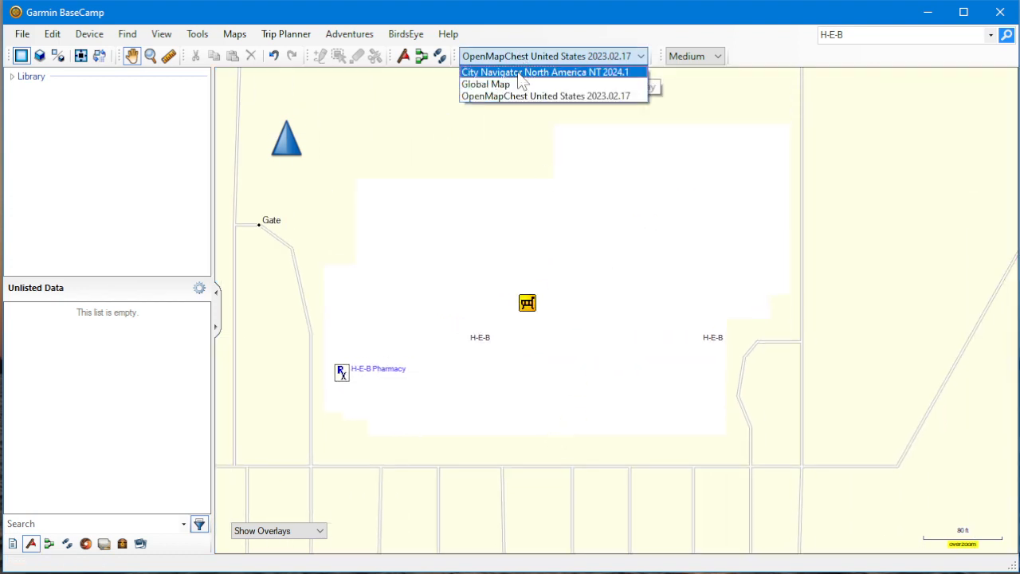
left_click(526, 73)
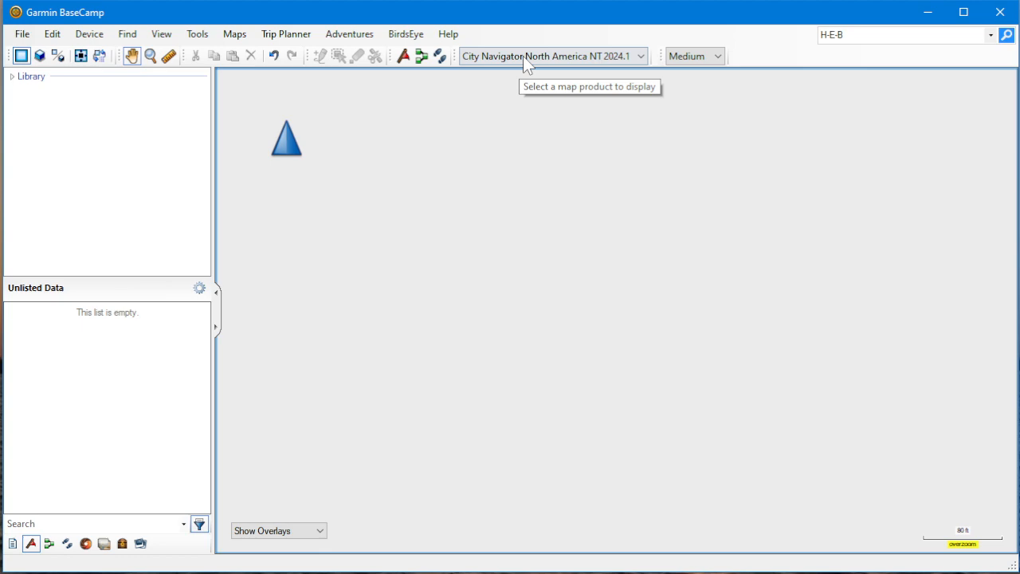
left_click(553, 56)
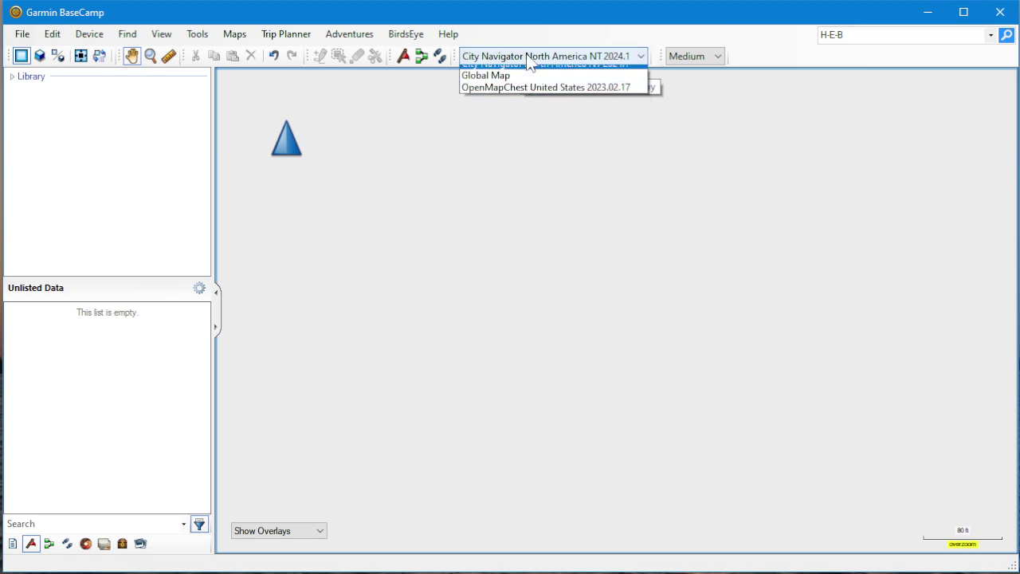
left_click(518, 94)
scroll(512, 159, "down", 2)
scroll(505, 200, "down", 2)
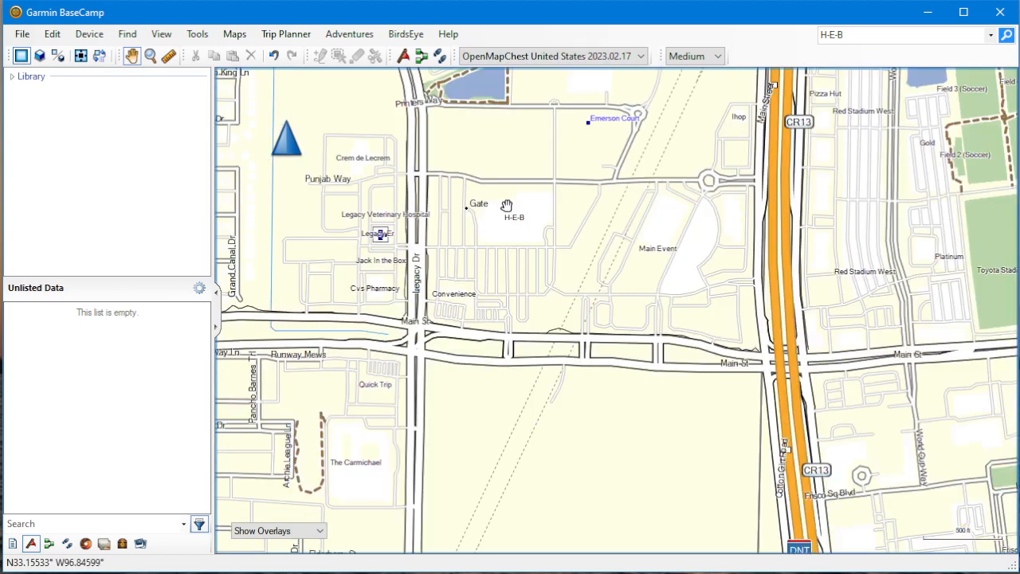
left_click_drag(502, 199, 547, 298)
Step: Pan around Main St toward Dallas North Tollway, view it in OpenMapChest, then return to City Navigator
left_click(552, 56)
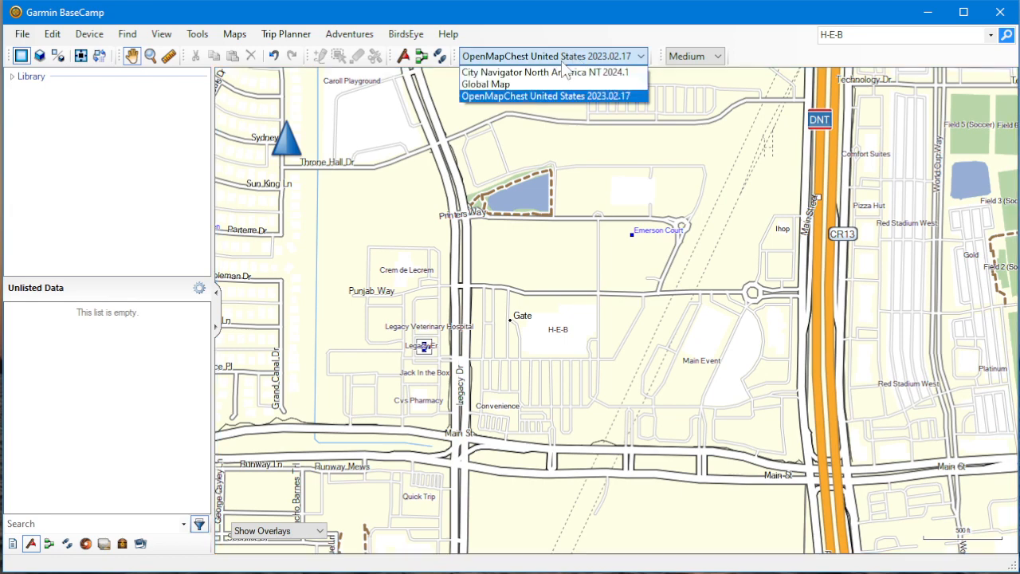
scroll(561, 338, "up", 2)
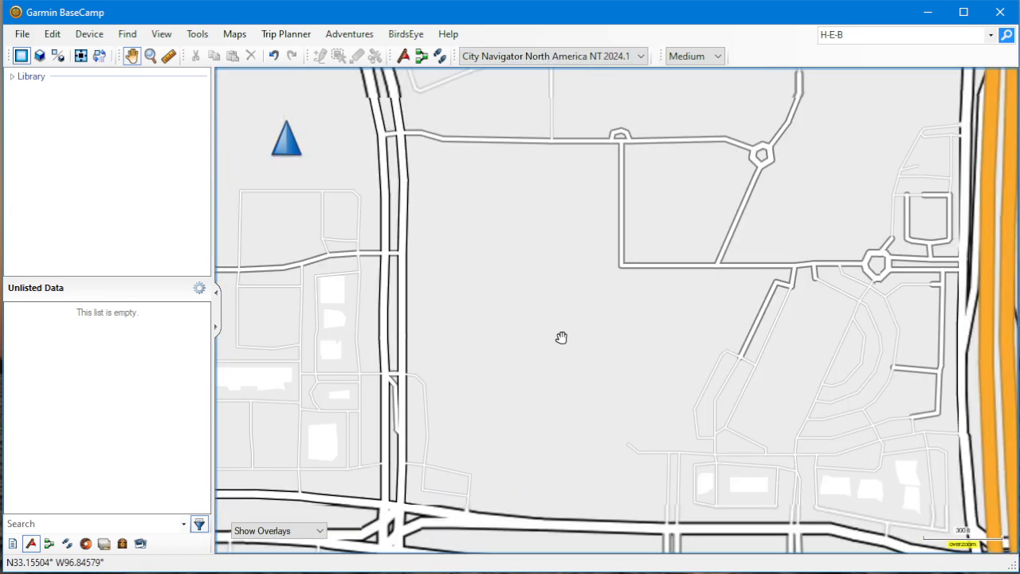
scroll(561, 338, "up", 2)
scroll(596, 334, "down", 2)
left_click_drag(768, 337, 569, 293)
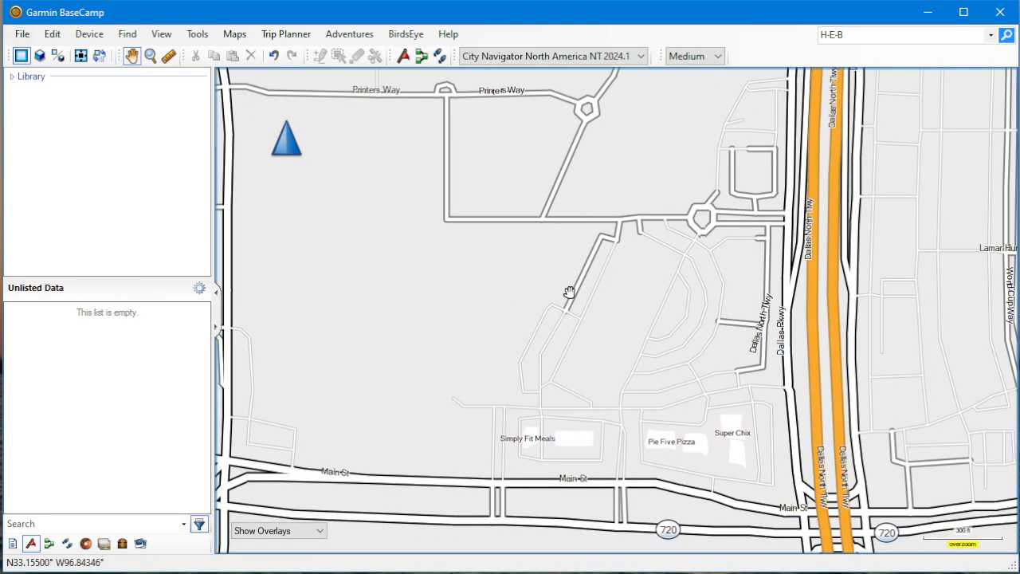
scroll(717, 382, "up", 2)
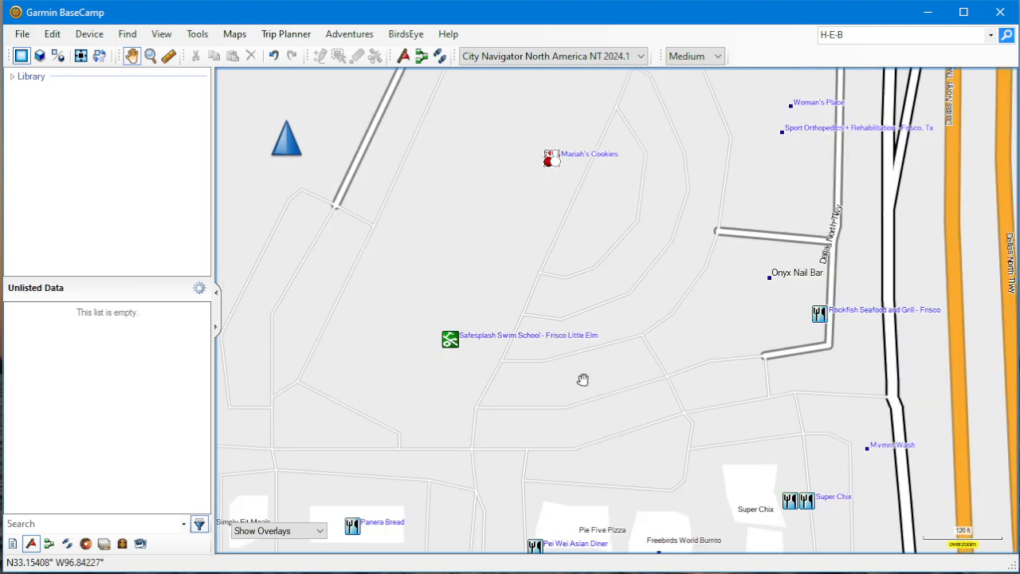
scroll(582, 380, "up", 2)
scroll(618, 314, "down", 2)
scroll(550, 263, "down", 2)
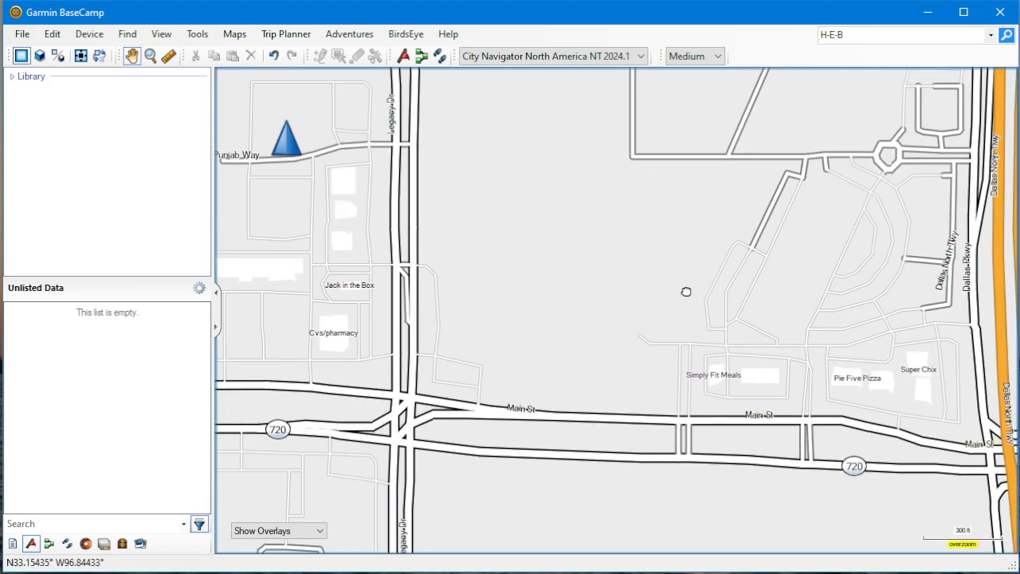
left_click_drag(589, 235, 634, 284)
left_click(550, 55)
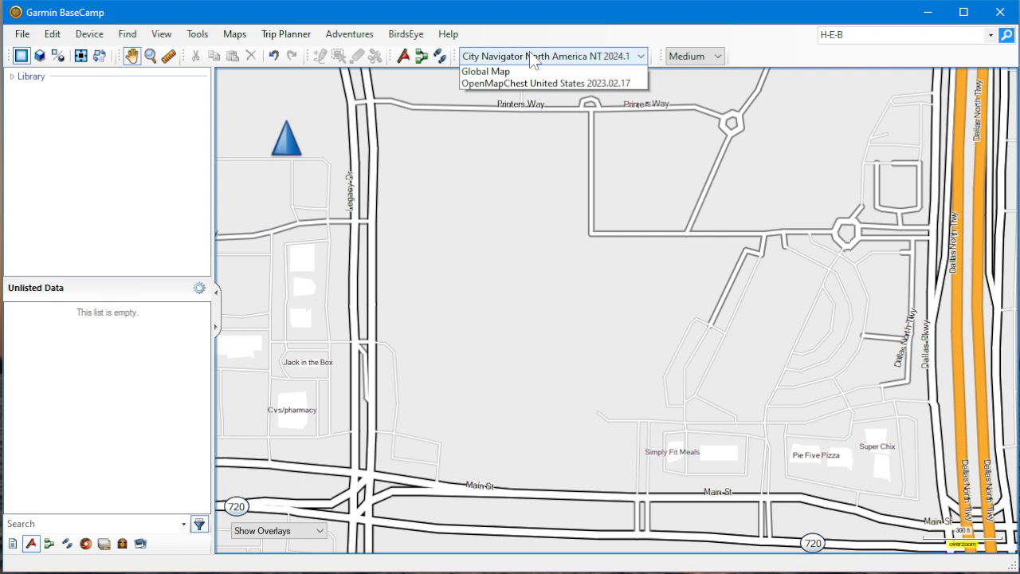
left_click(542, 79)
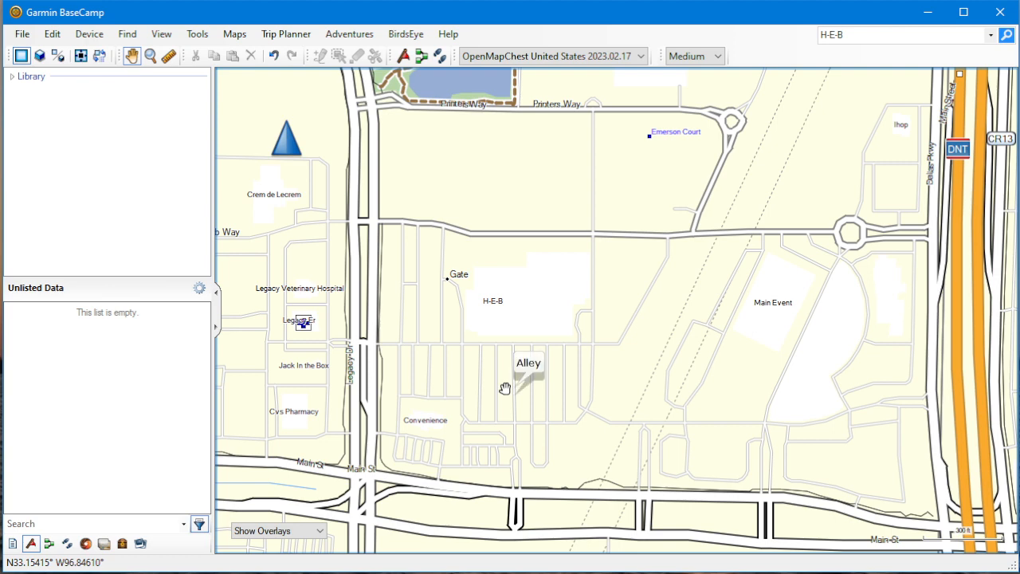
left_click(552, 56)
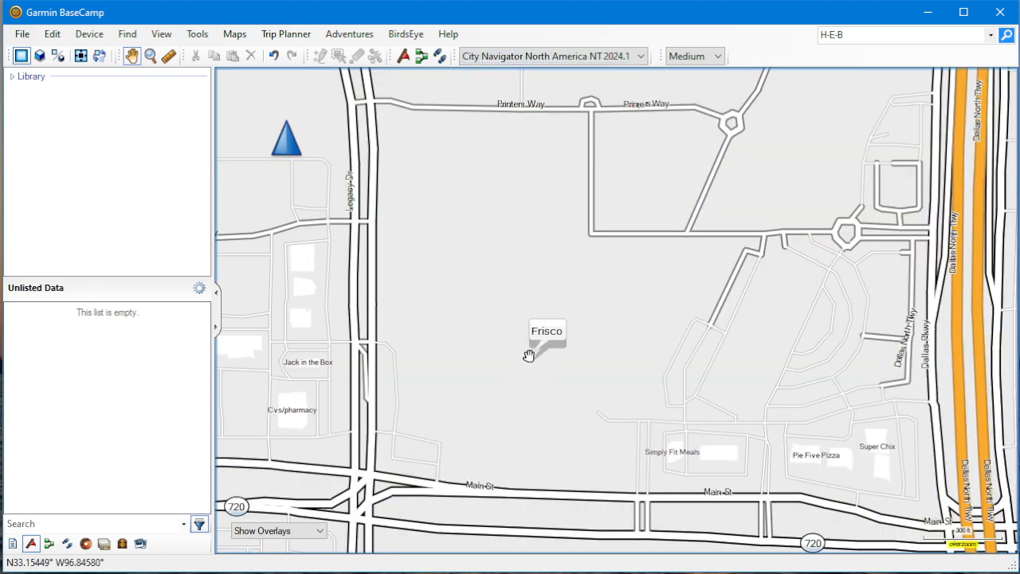
Step: Search City Navigator for H-E-B and show the top result, the Dallas store at 5750 E Lovers Ln
left_click(1006, 34)
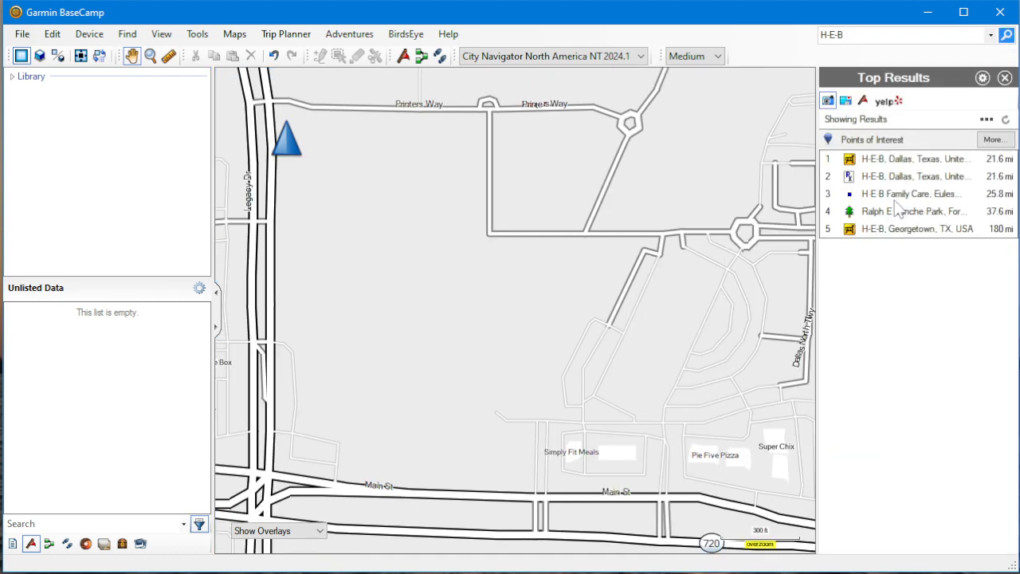
left_click(888, 159)
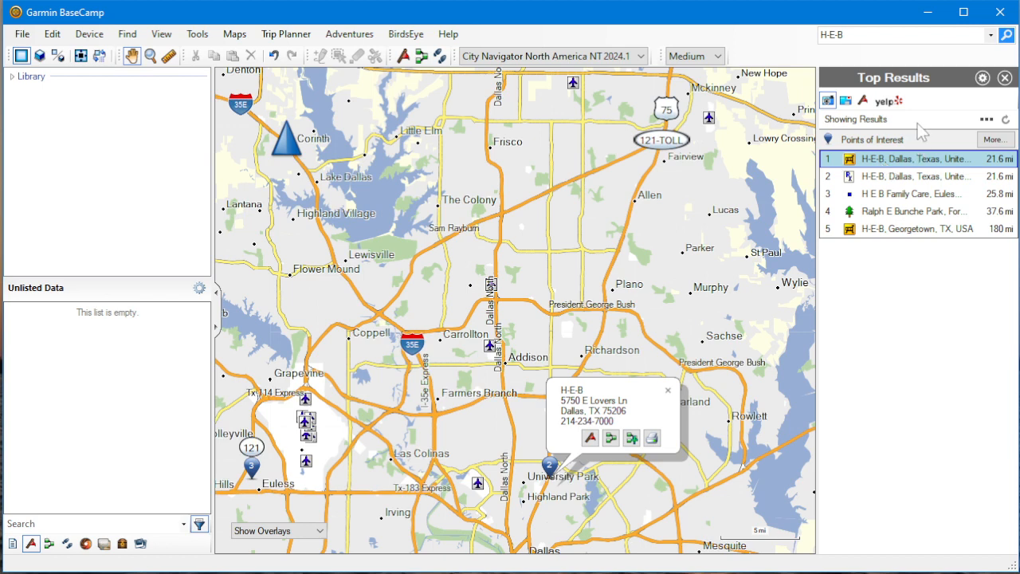
double_click(893, 35)
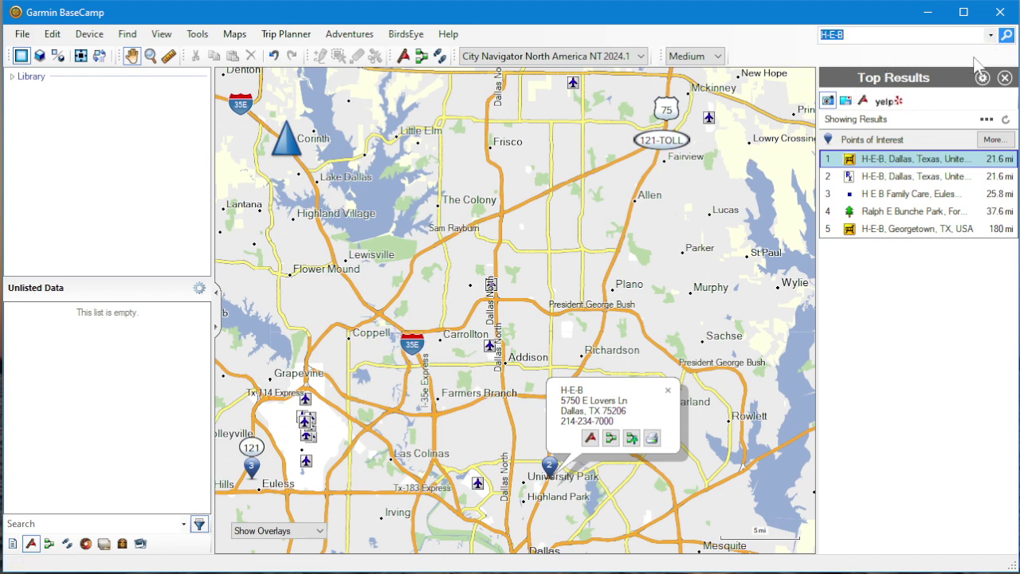
Step: Switch to OpenMapChest United States, show the first Frisco H-E-B result and centre the map on the pins near Main St
left_click(552, 56)
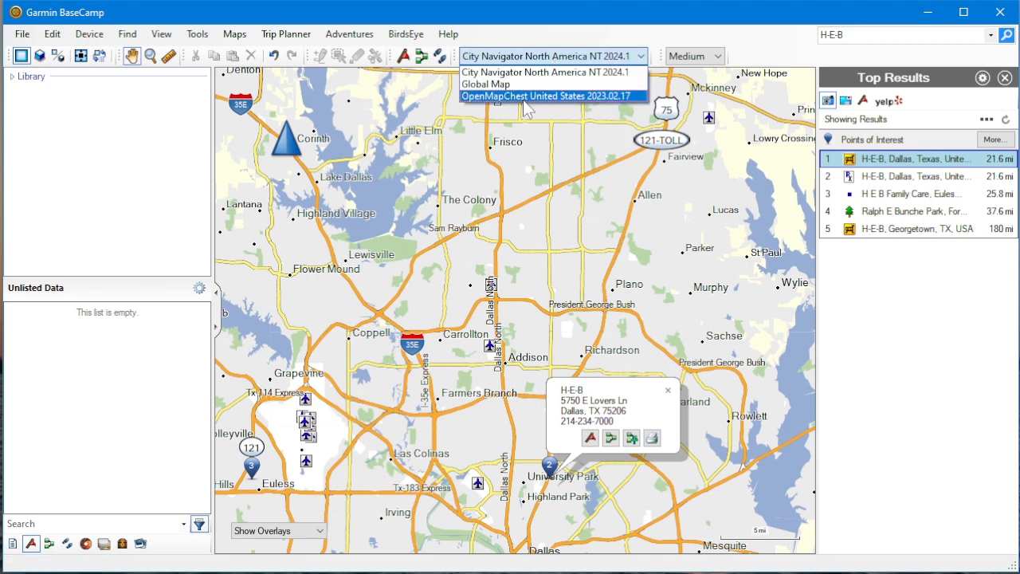
left_click(550, 76)
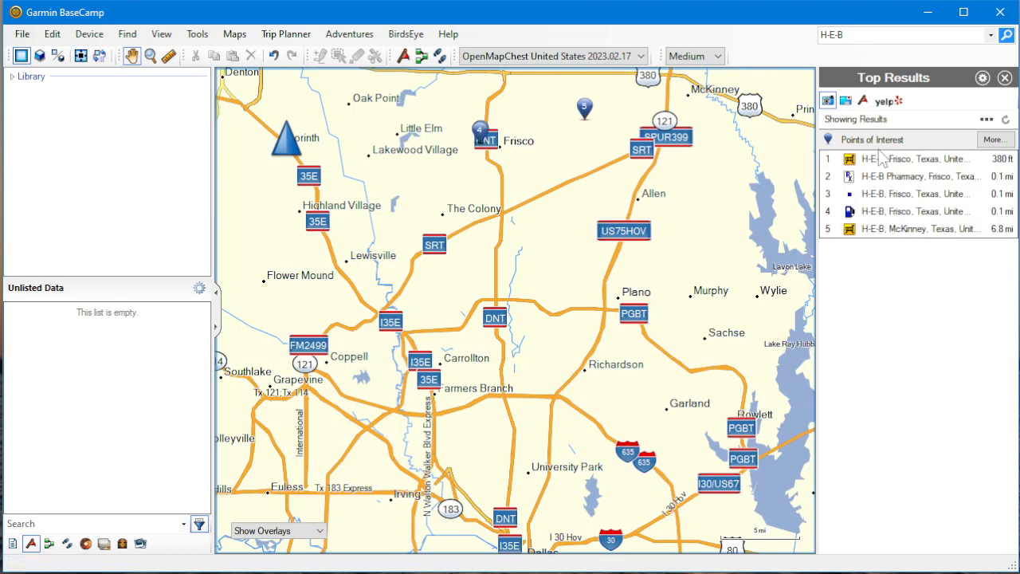
left_click(888, 158)
left_click_drag(703, 173, 614, 271)
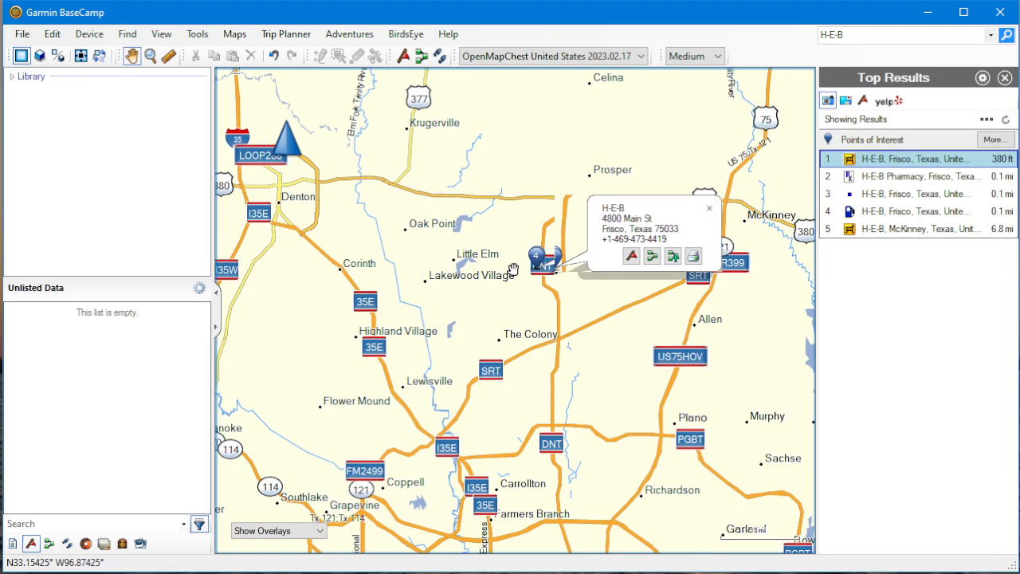
scroll(581, 278, "up", 4)
scroll(581, 279, "up", 2)
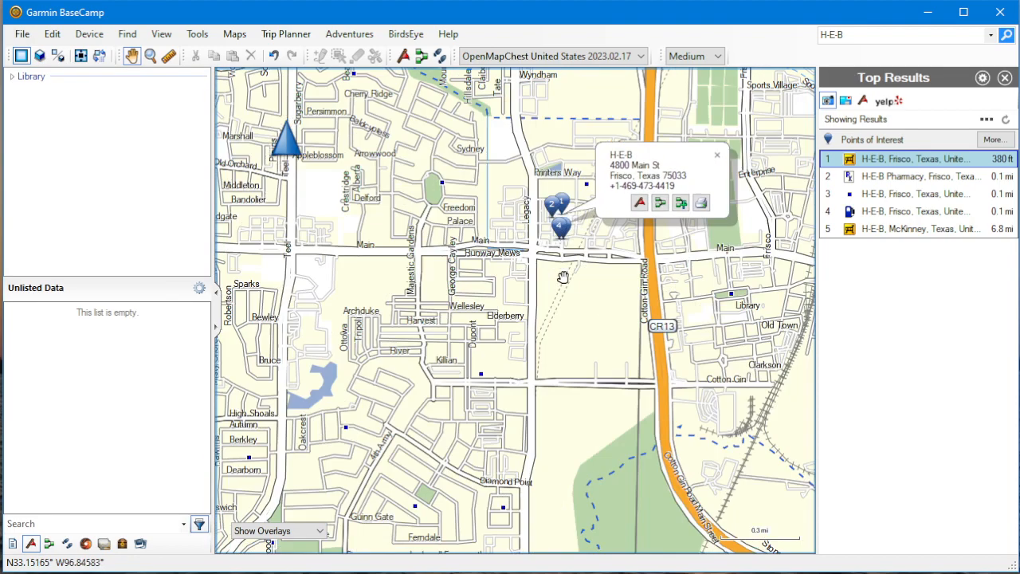
scroll(566, 277, "up", 2)
left_click_drag(565, 239, 557, 326)
scroll(557, 327, "up", 2)
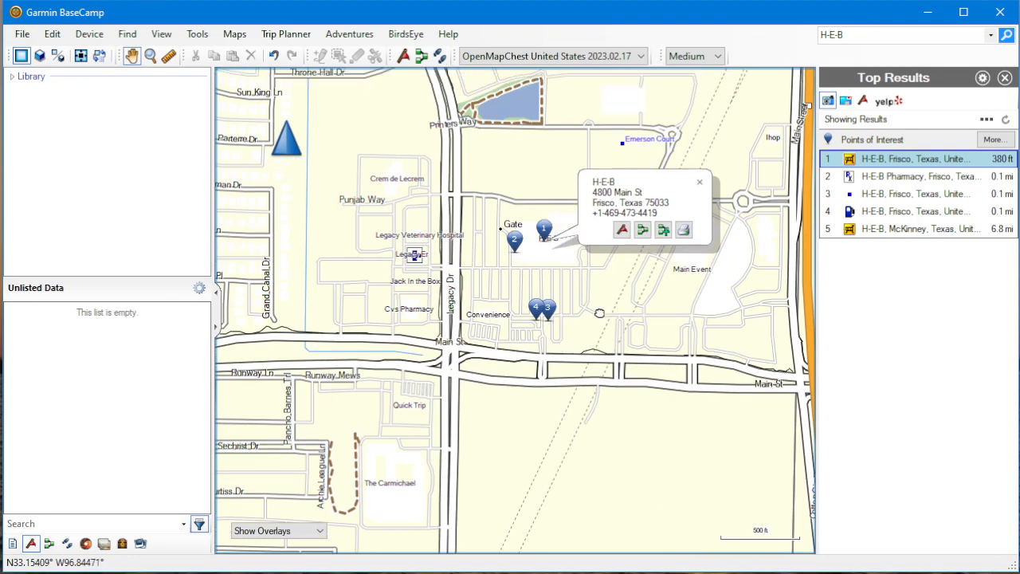
scroll(601, 284, "up", 2)
left_click(660, 183)
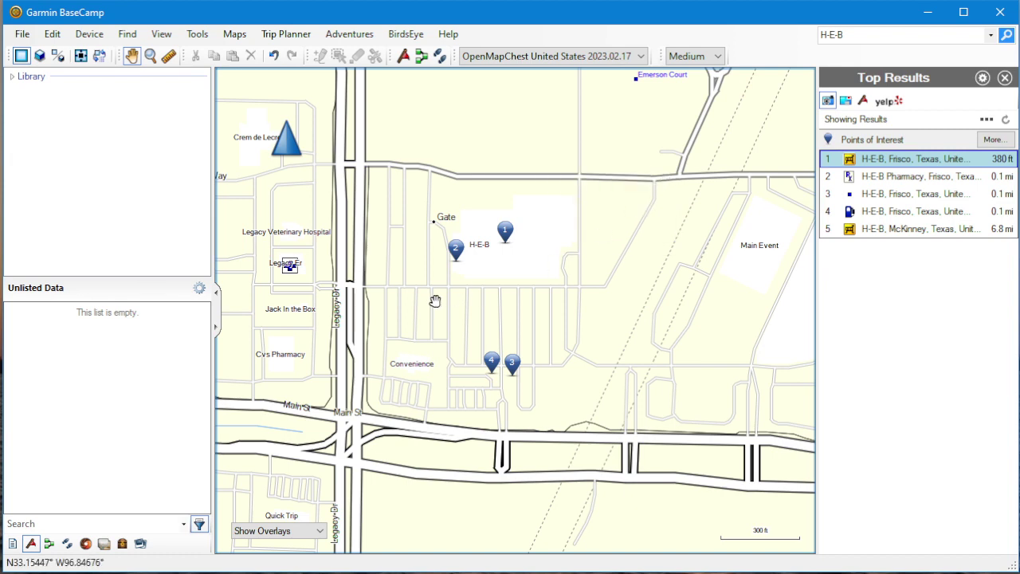
left_click_drag(435, 301, 469, 314)
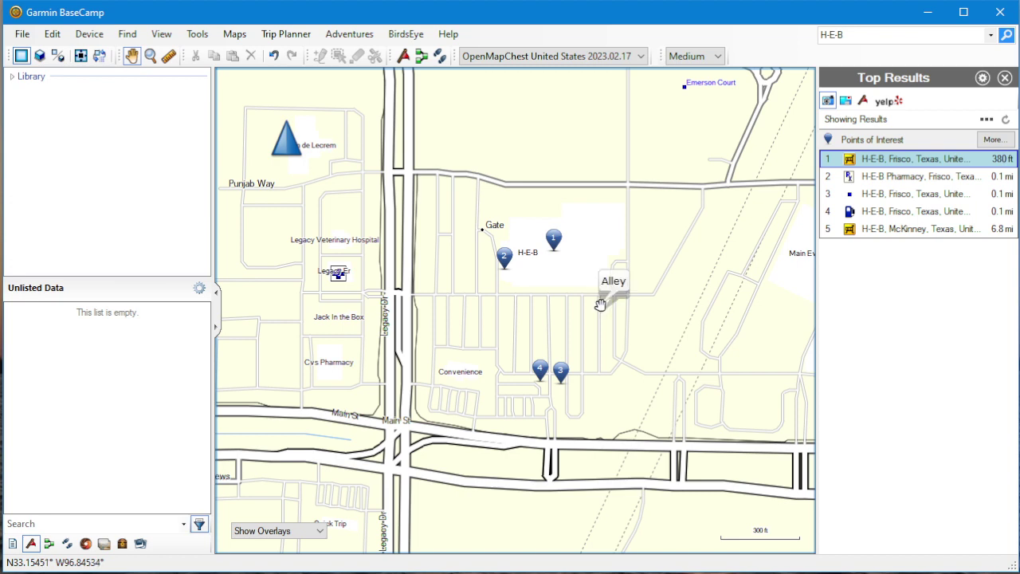
scroll(579, 334, "down", 1)
scroll(580, 334, "up", 1)
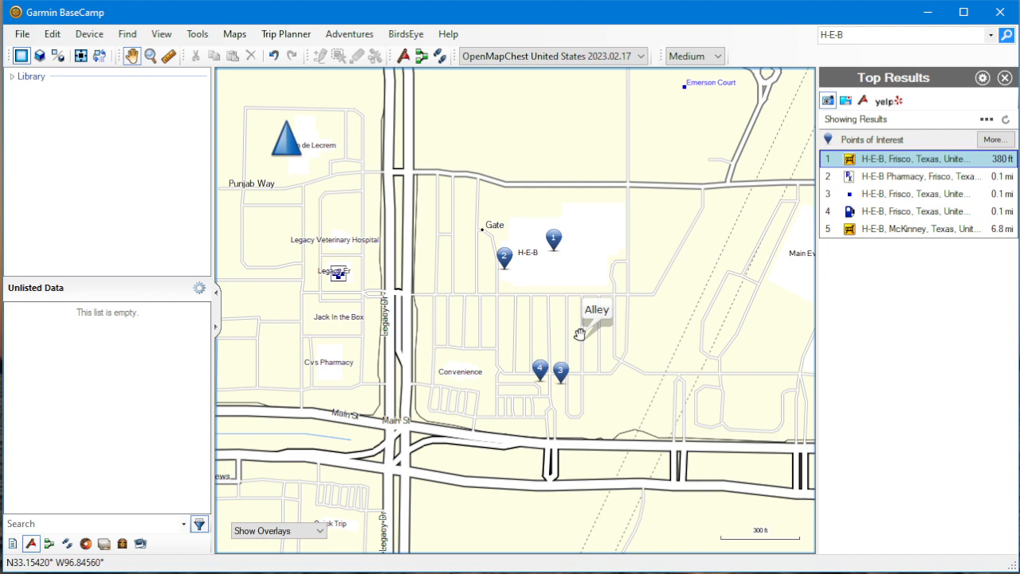
scroll(579, 333, "down", 1)
scroll(580, 333, "down", 1)
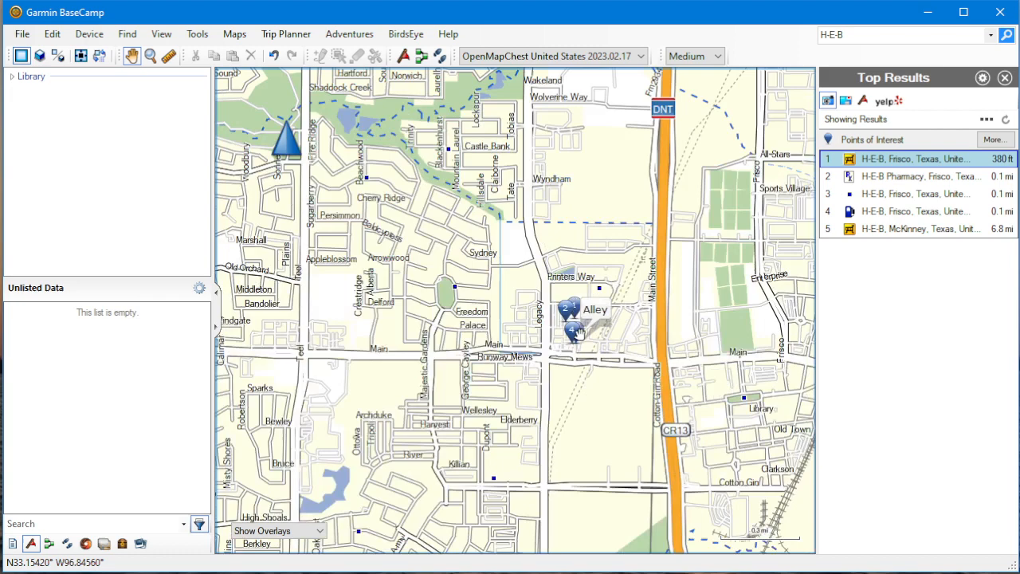
scroll(580, 333, "down", 1)
scroll(626, 335, "down", 1)
scroll(627, 334, "down", 1)
scroll(626, 335, "down", 1)
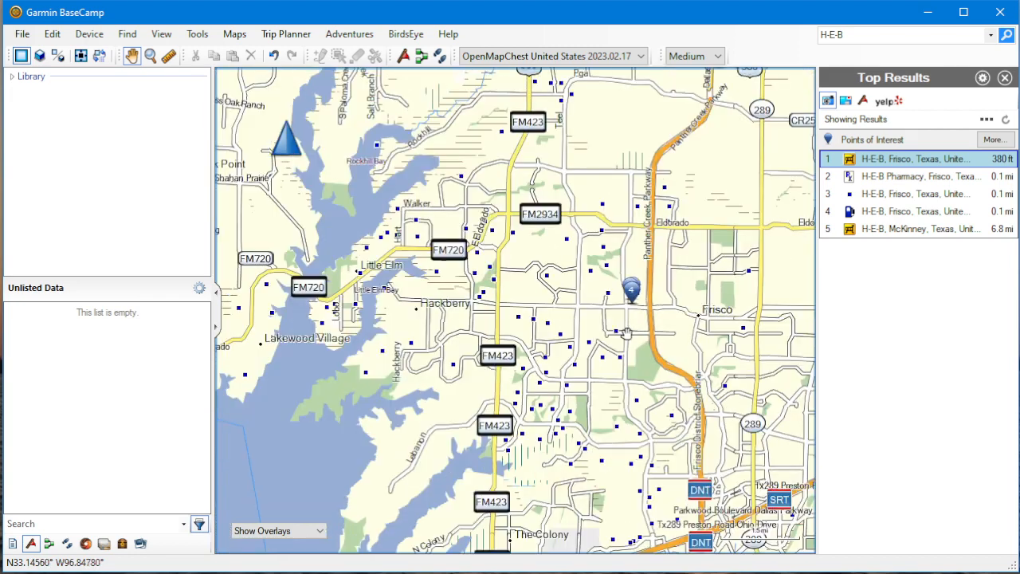
scroll(626, 335, "down", 1)
Step: Drag the zoomed-out map to shift the view over the Frisco area
left_click_drag(627, 335, 573, 363)
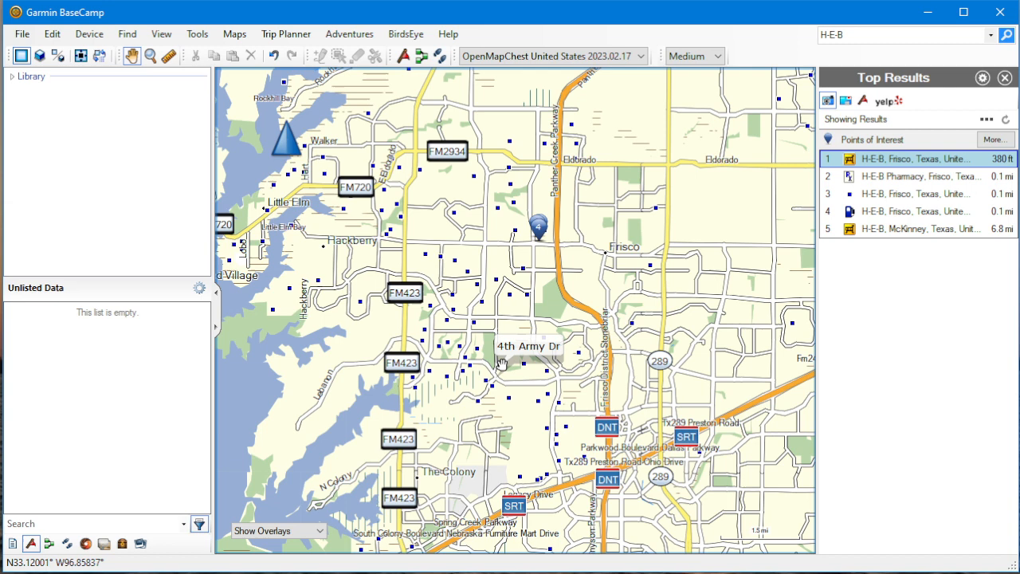
Step: Close the H-E-B results, clear the search text and run an empty search
left_click(1005, 78)
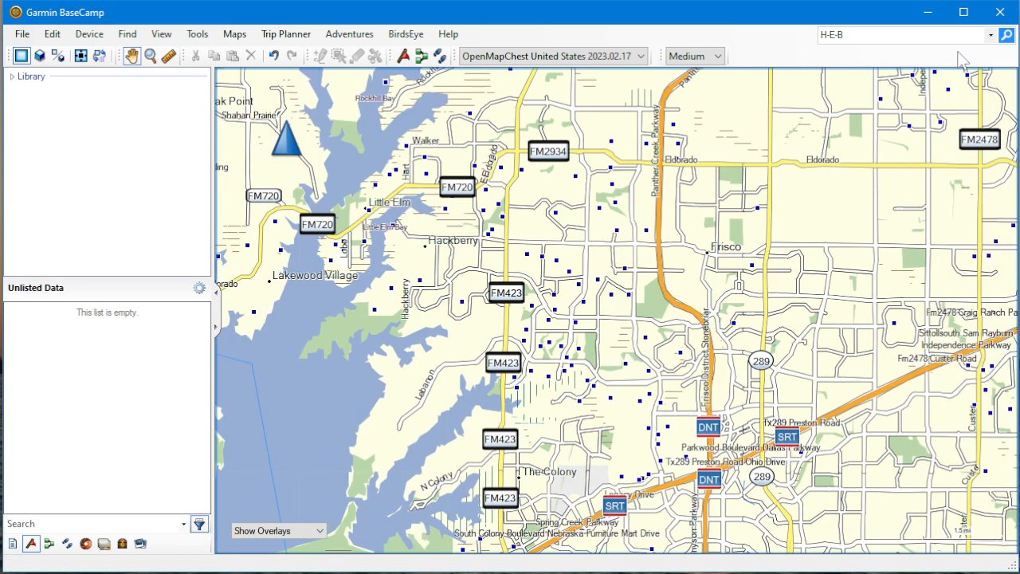
double_click(939, 35)
key("Delete")
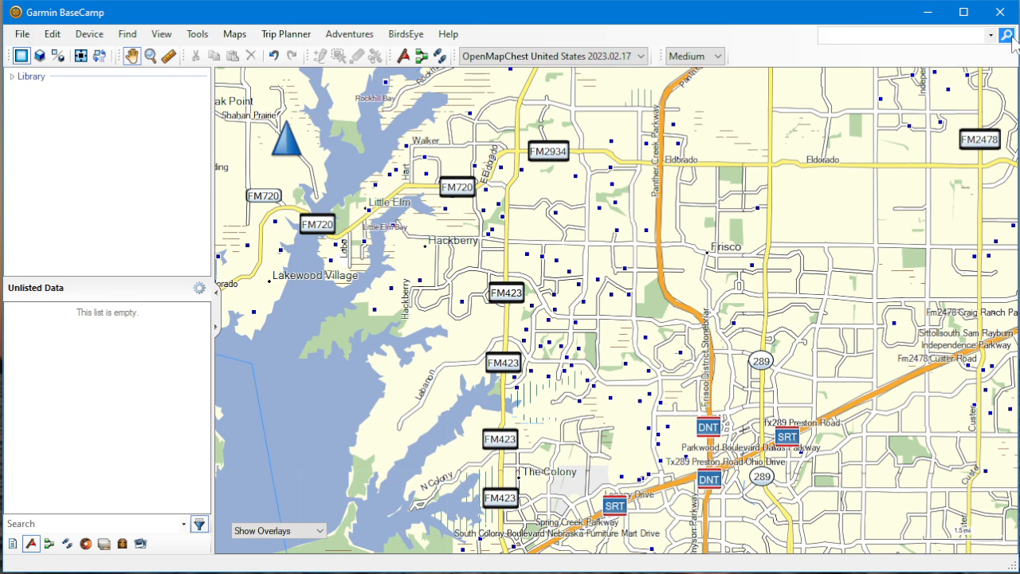
left_click(1007, 35)
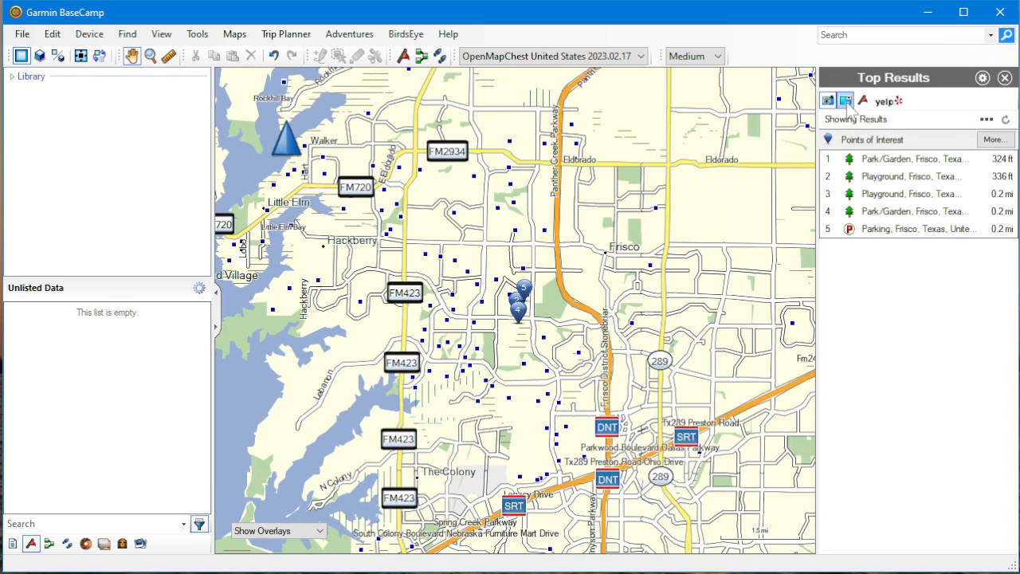
Step: Toggle the category icons until only Addresses is selected, showing the empty address section
left_click(845, 101)
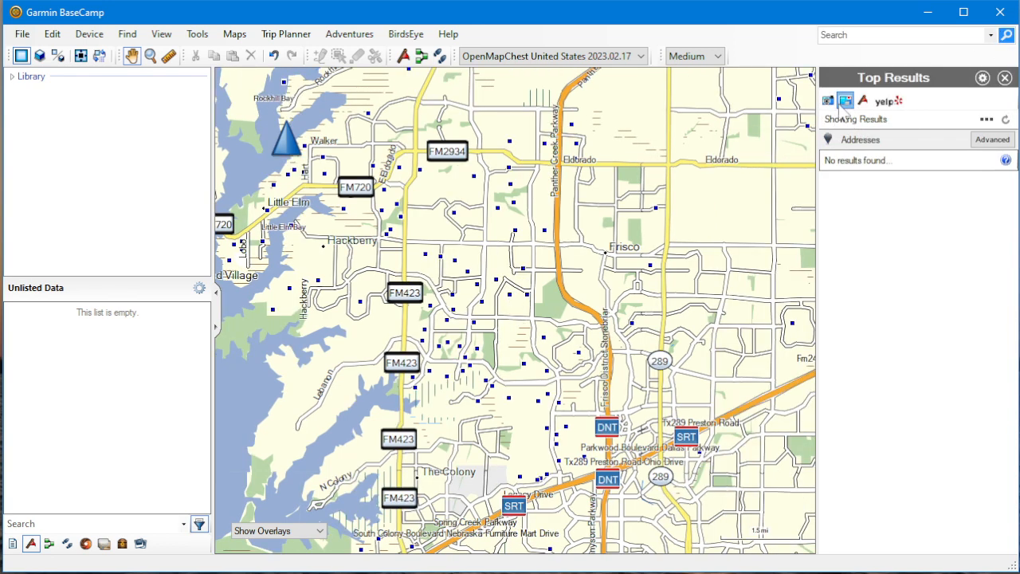
left_click(829, 101)
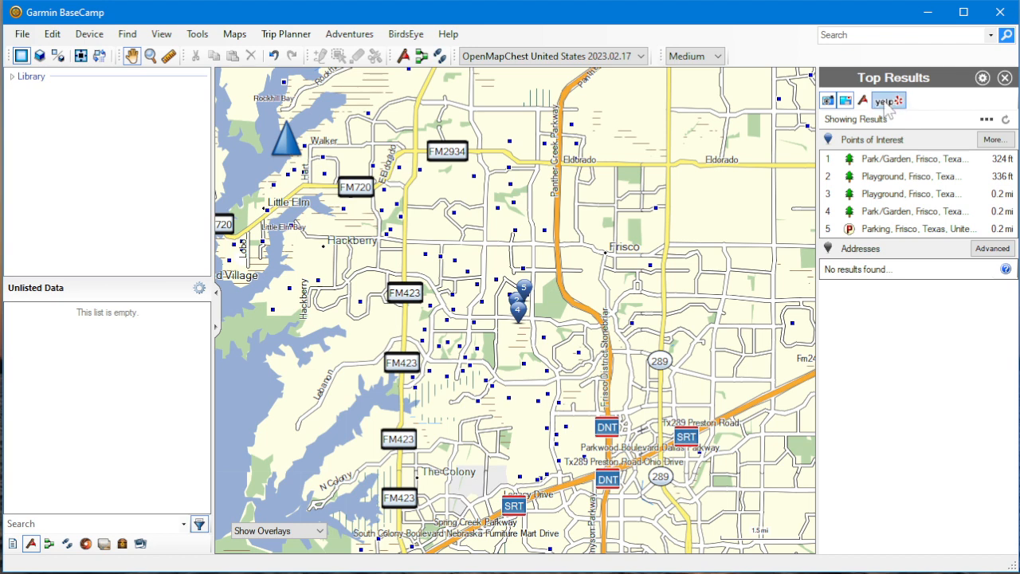
left_click(828, 100)
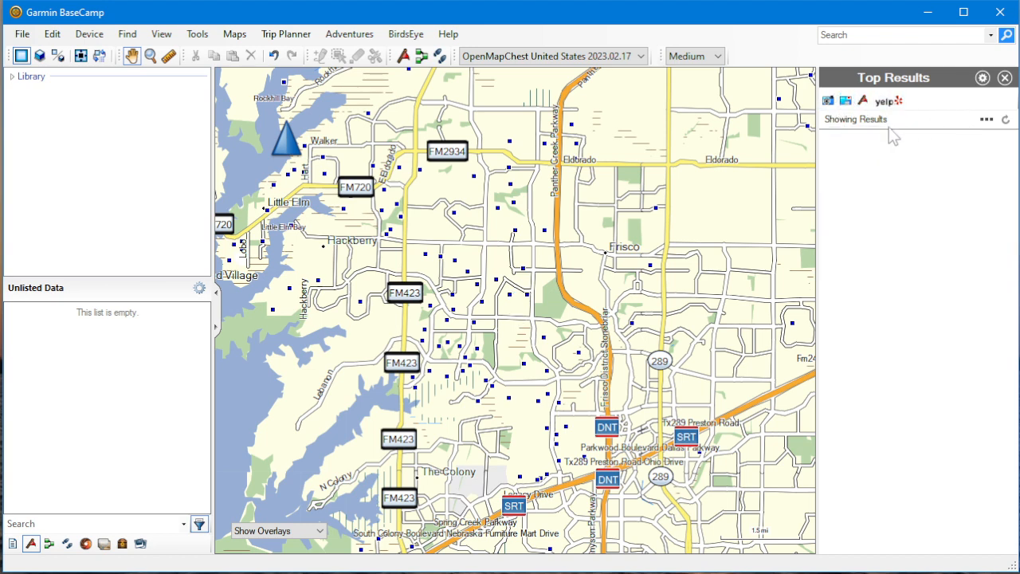
left_click(863, 101)
left_click(846, 101)
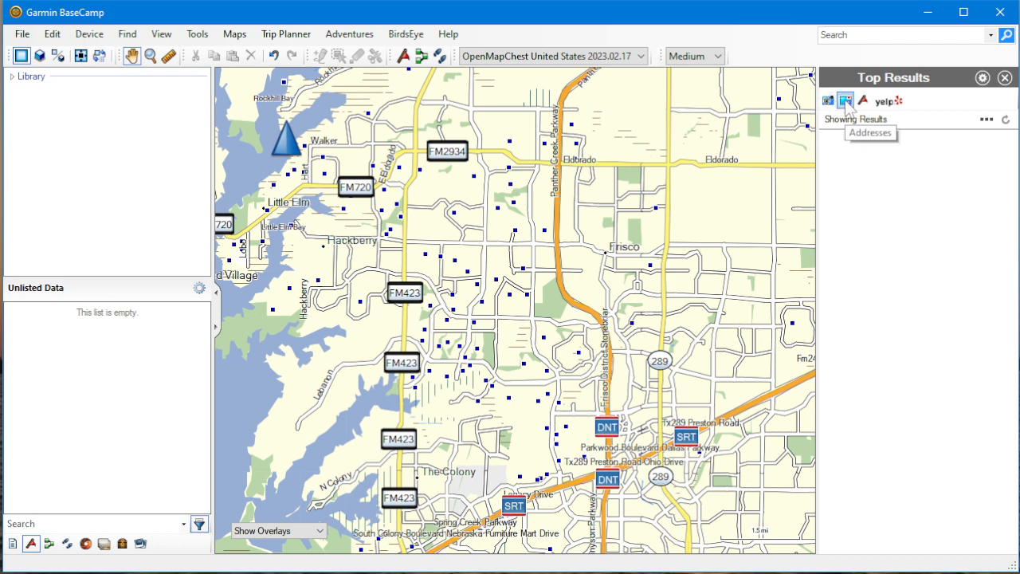
left_click(846, 101)
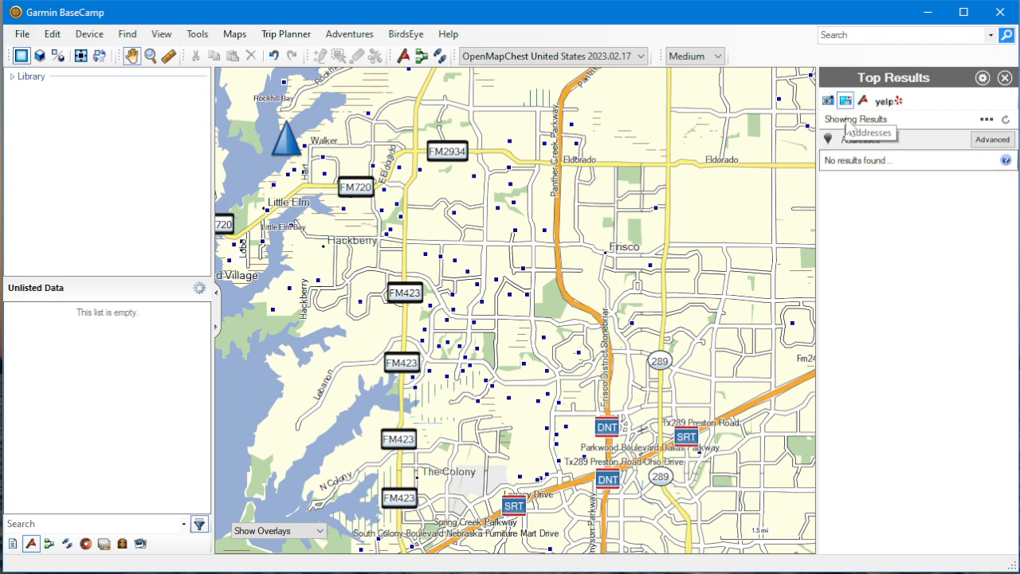
left_click(992, 139)
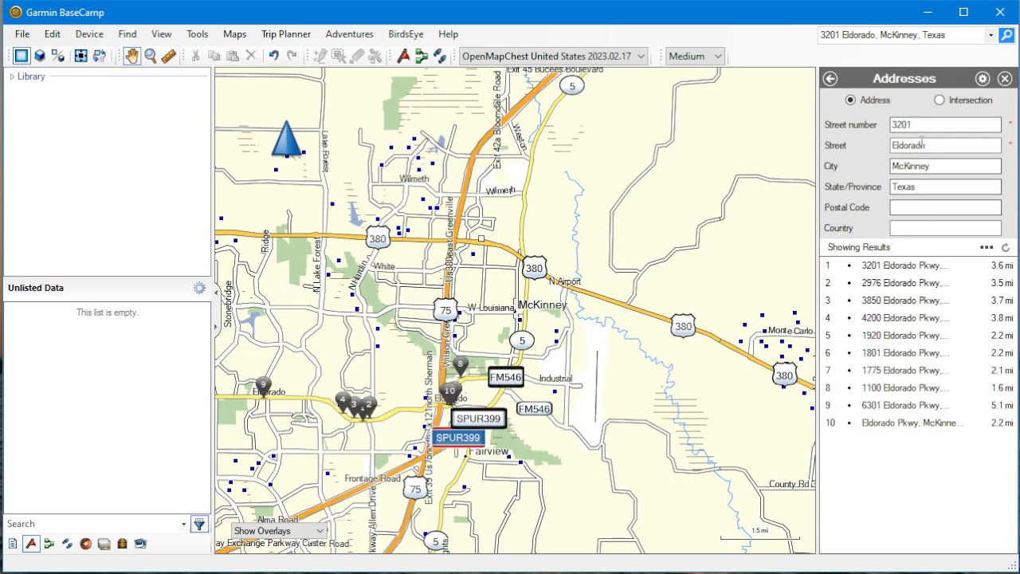
left_click(898, 265)
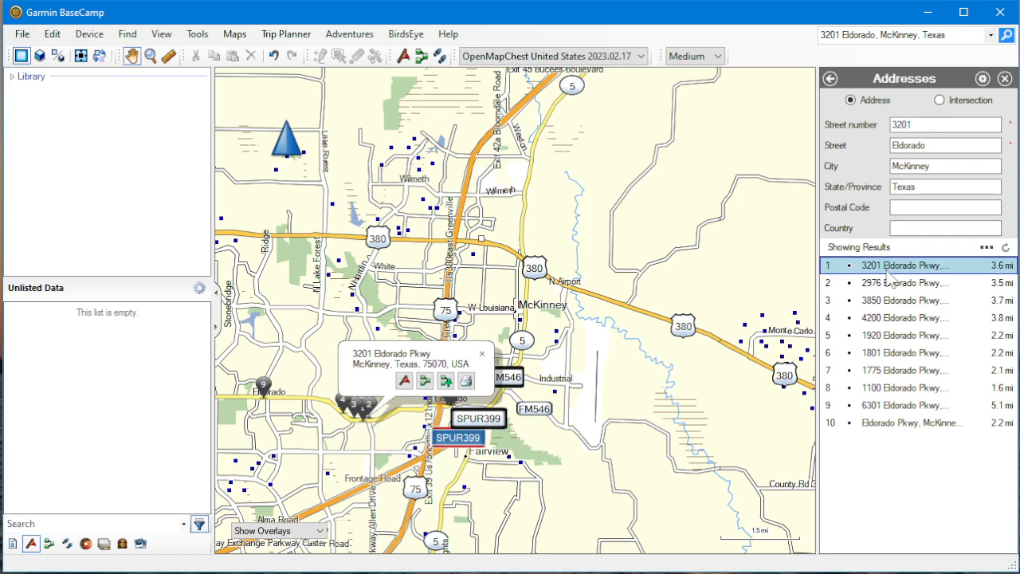
scroll(530, 315, "up", 2)
scroll(529, 314, "up", 2)
scroll(529, 315, "up", 2)
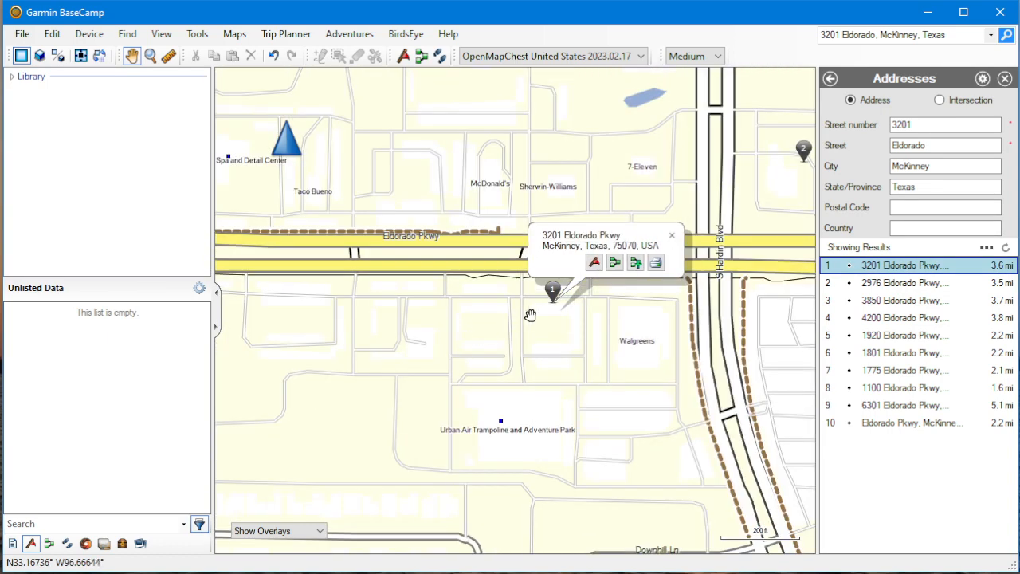